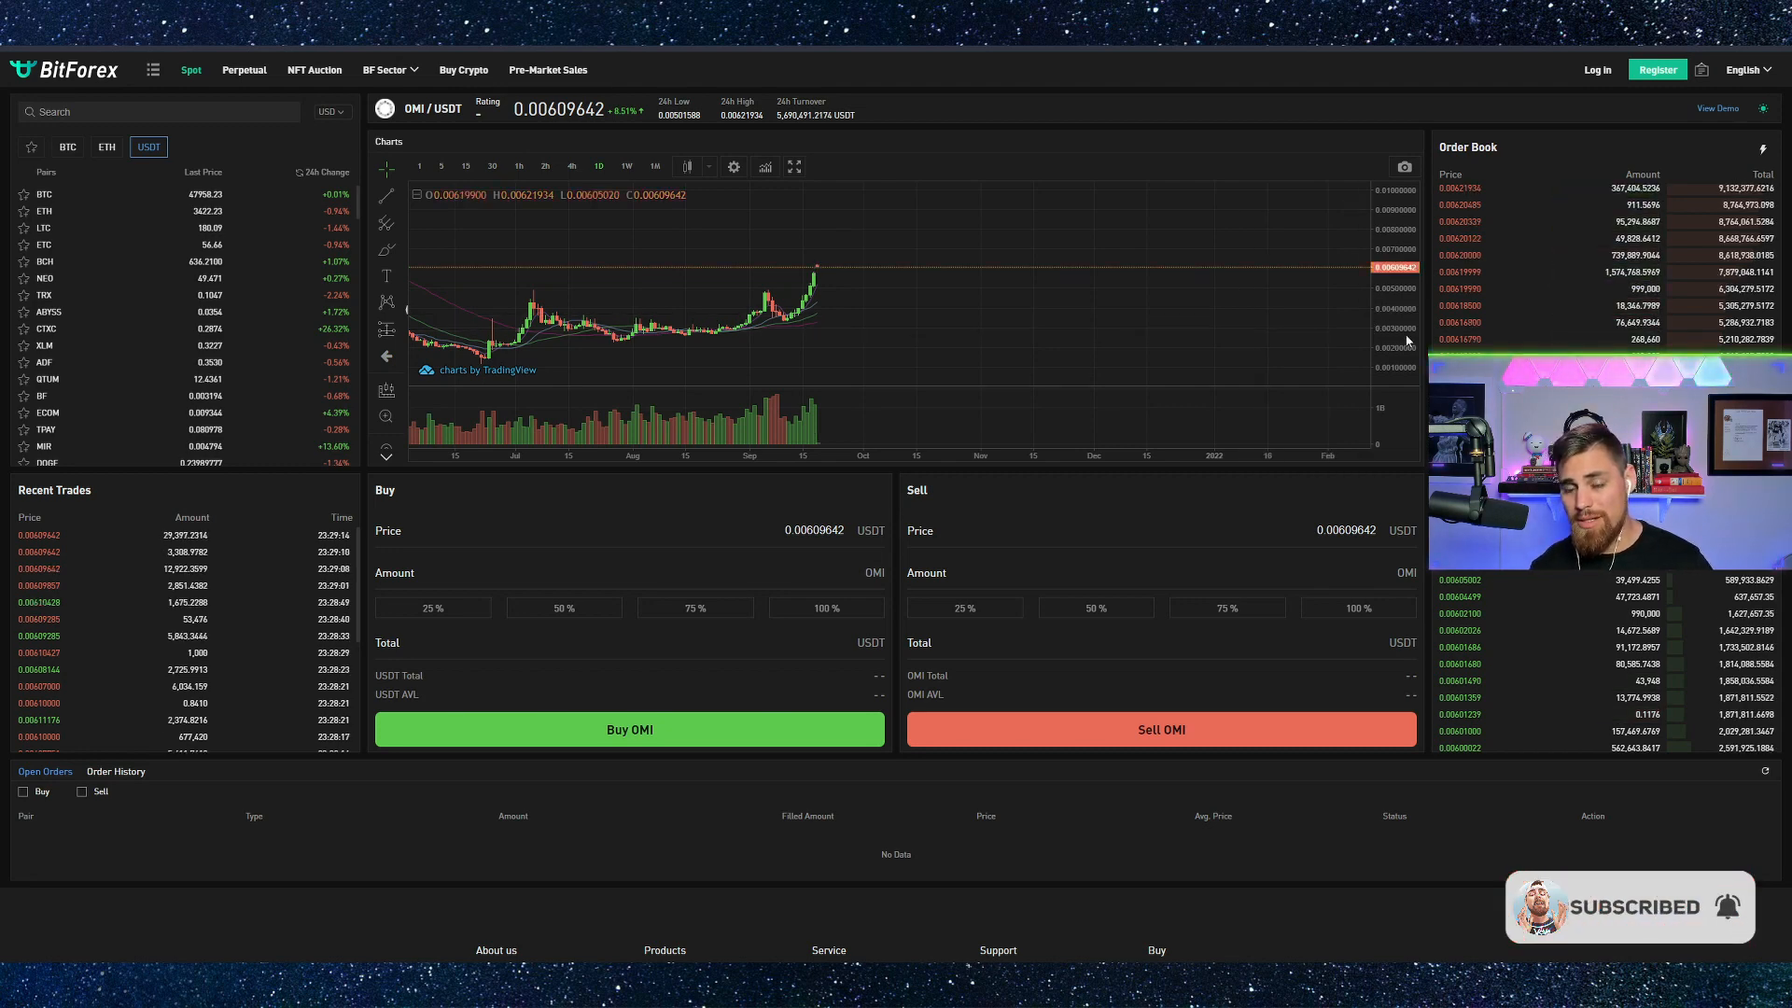
pyautogui.scroll(3, 1180, 340)
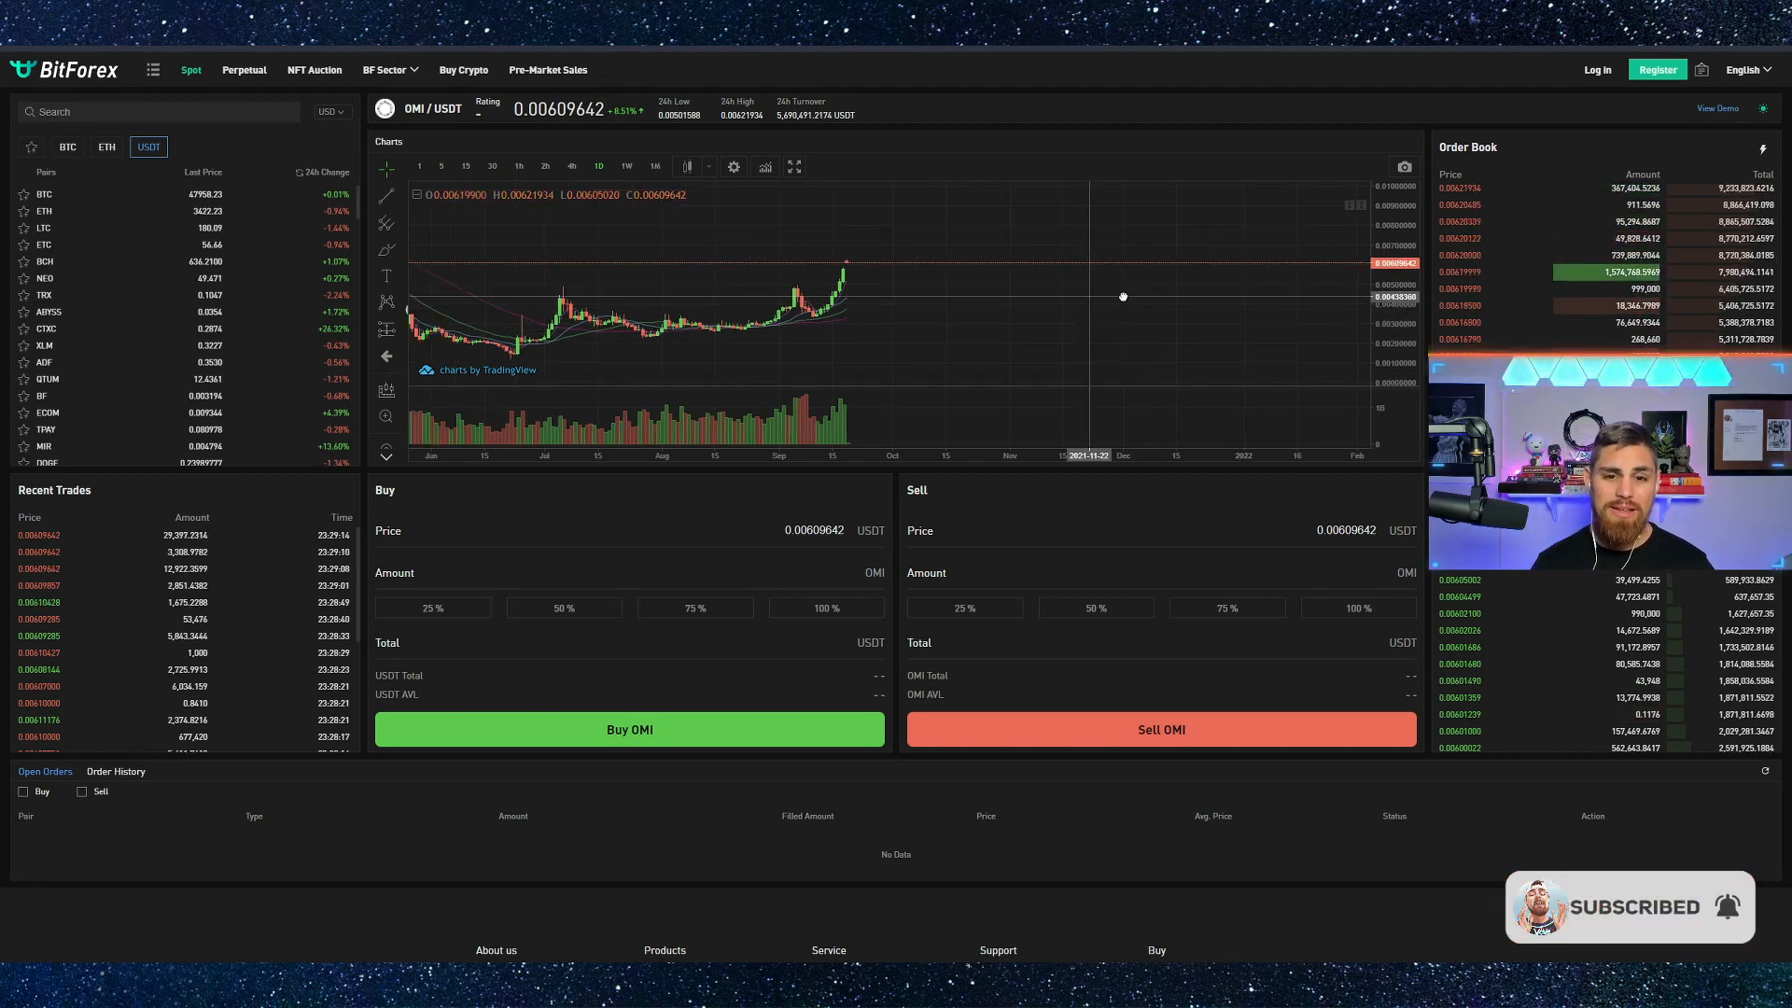
pyautogui.scroll(2, 1162, 334)
pyautogui.scroll(2, 1152, 328)
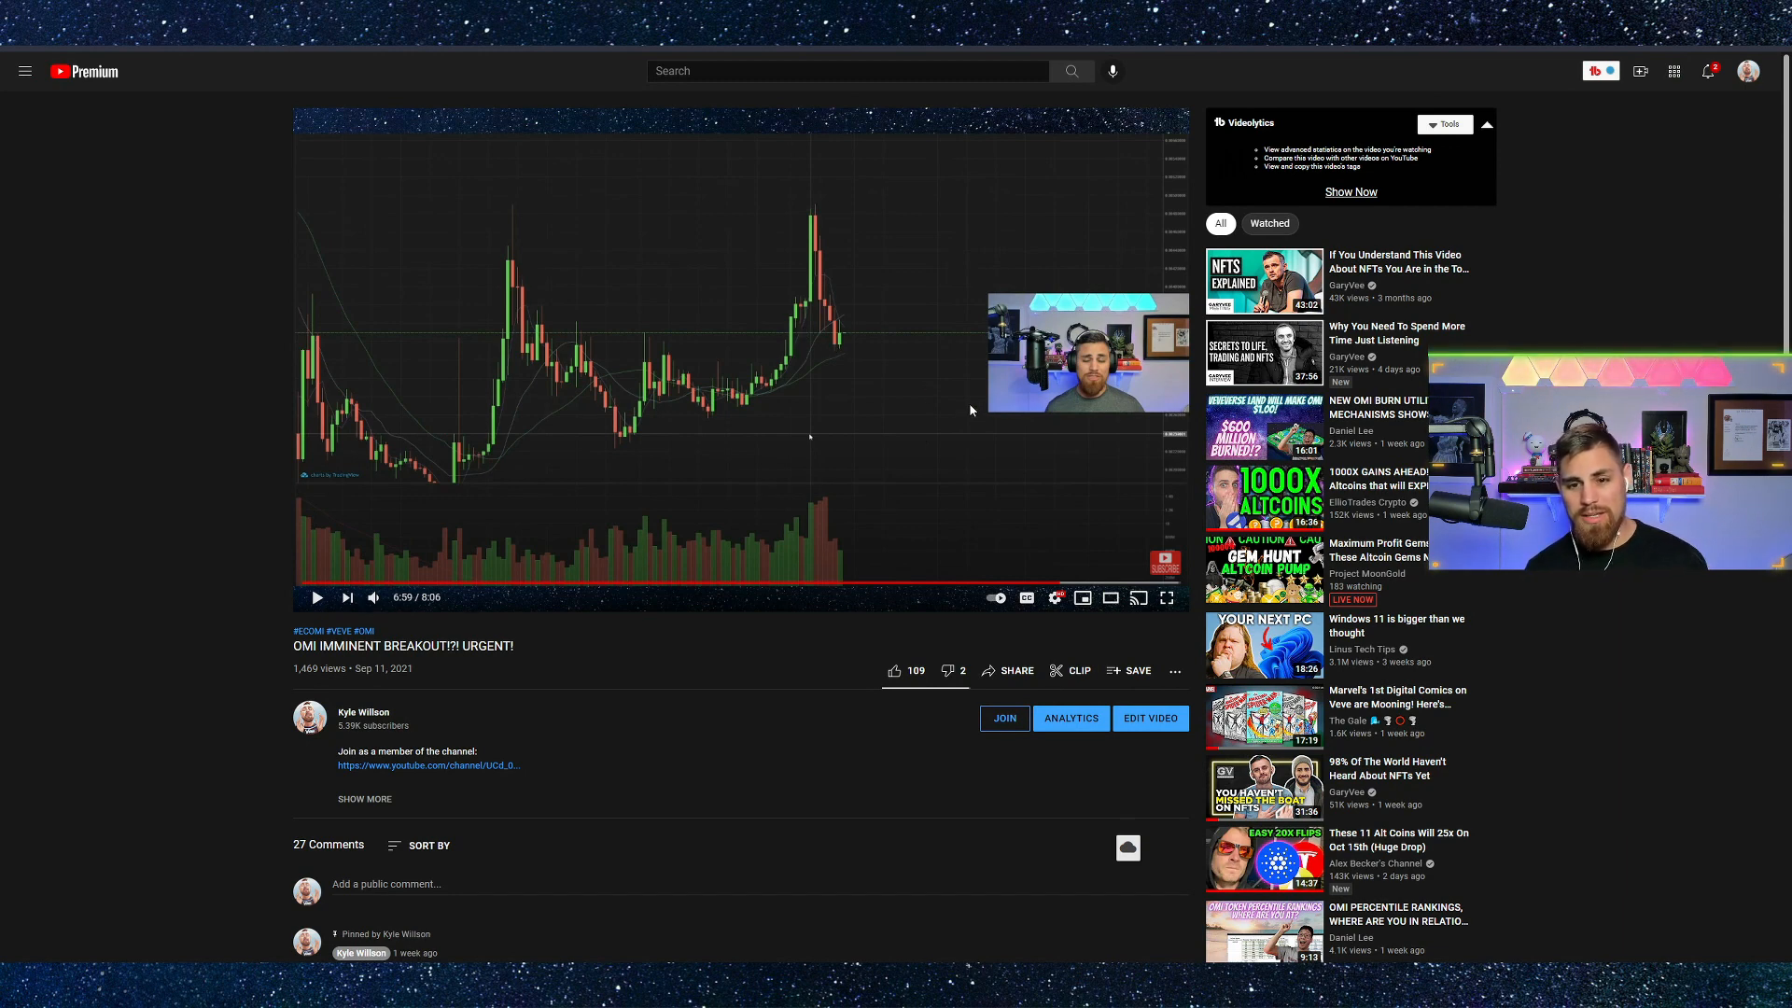
# Play the OMI breakout video briefly, pause it, and select then deselect its title.
pyautogui.click(826, 393)
pyautogui.click(841, 336)
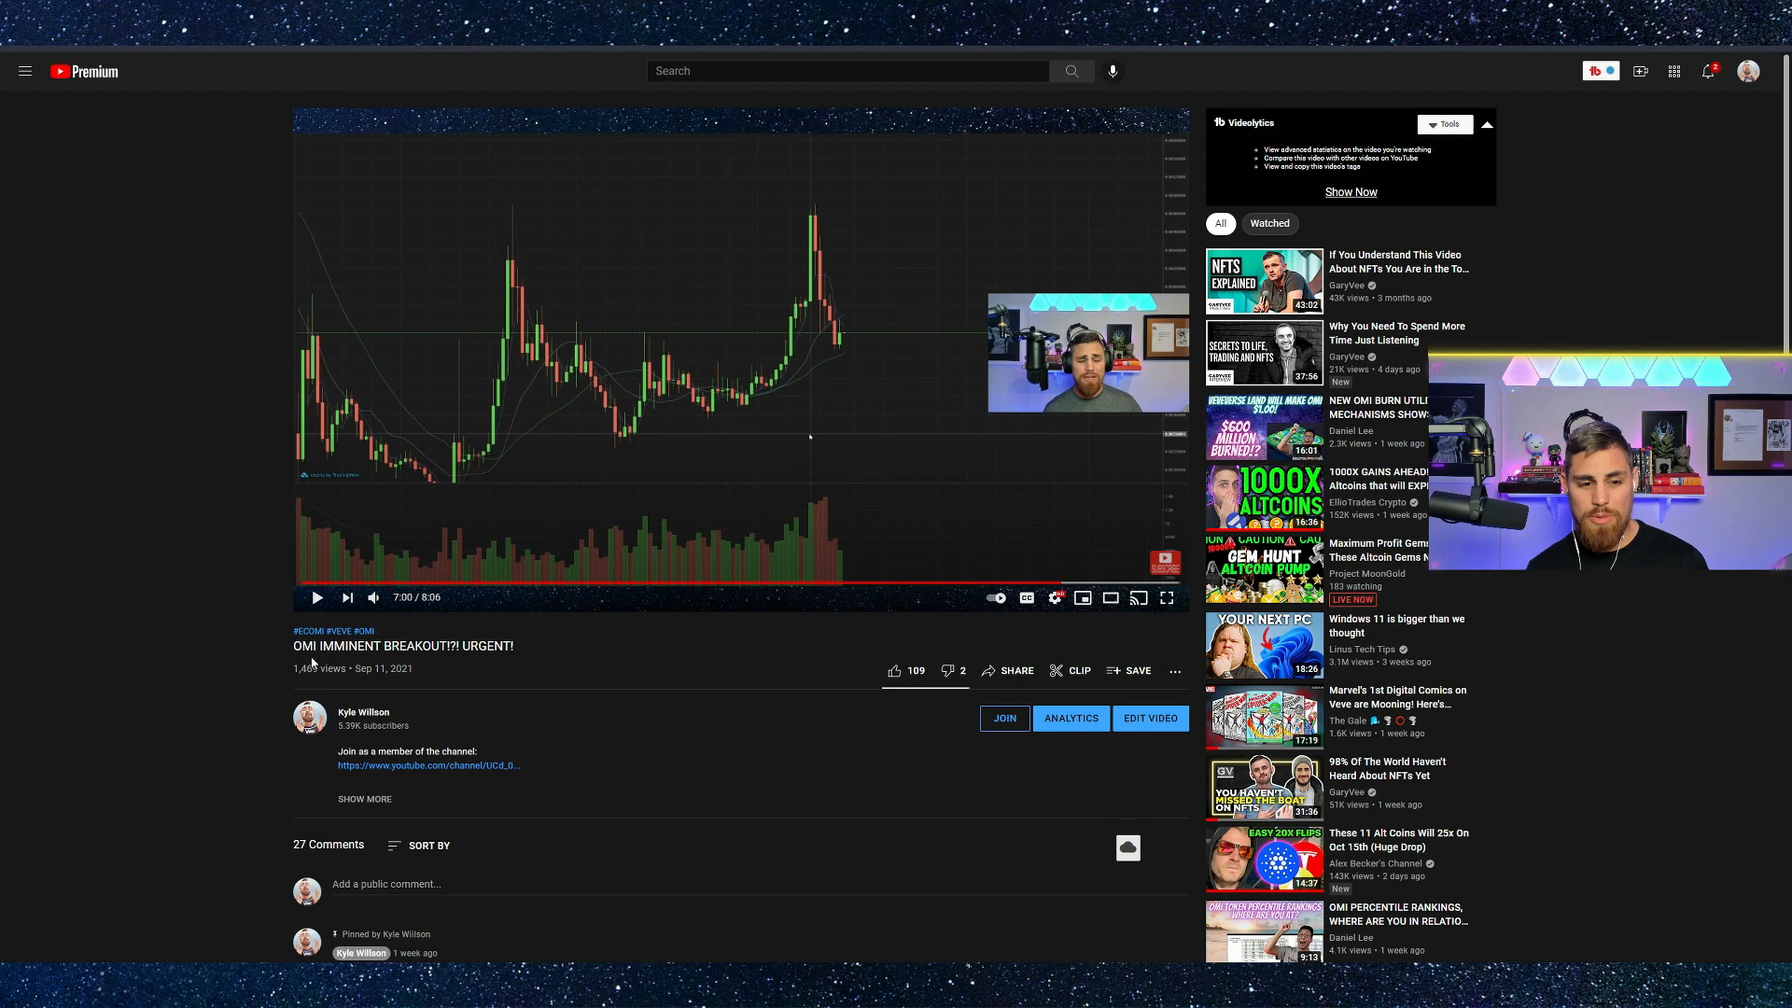
pyautogui.moveTo(293, 646); pyautogui.dragTo(460, 669)
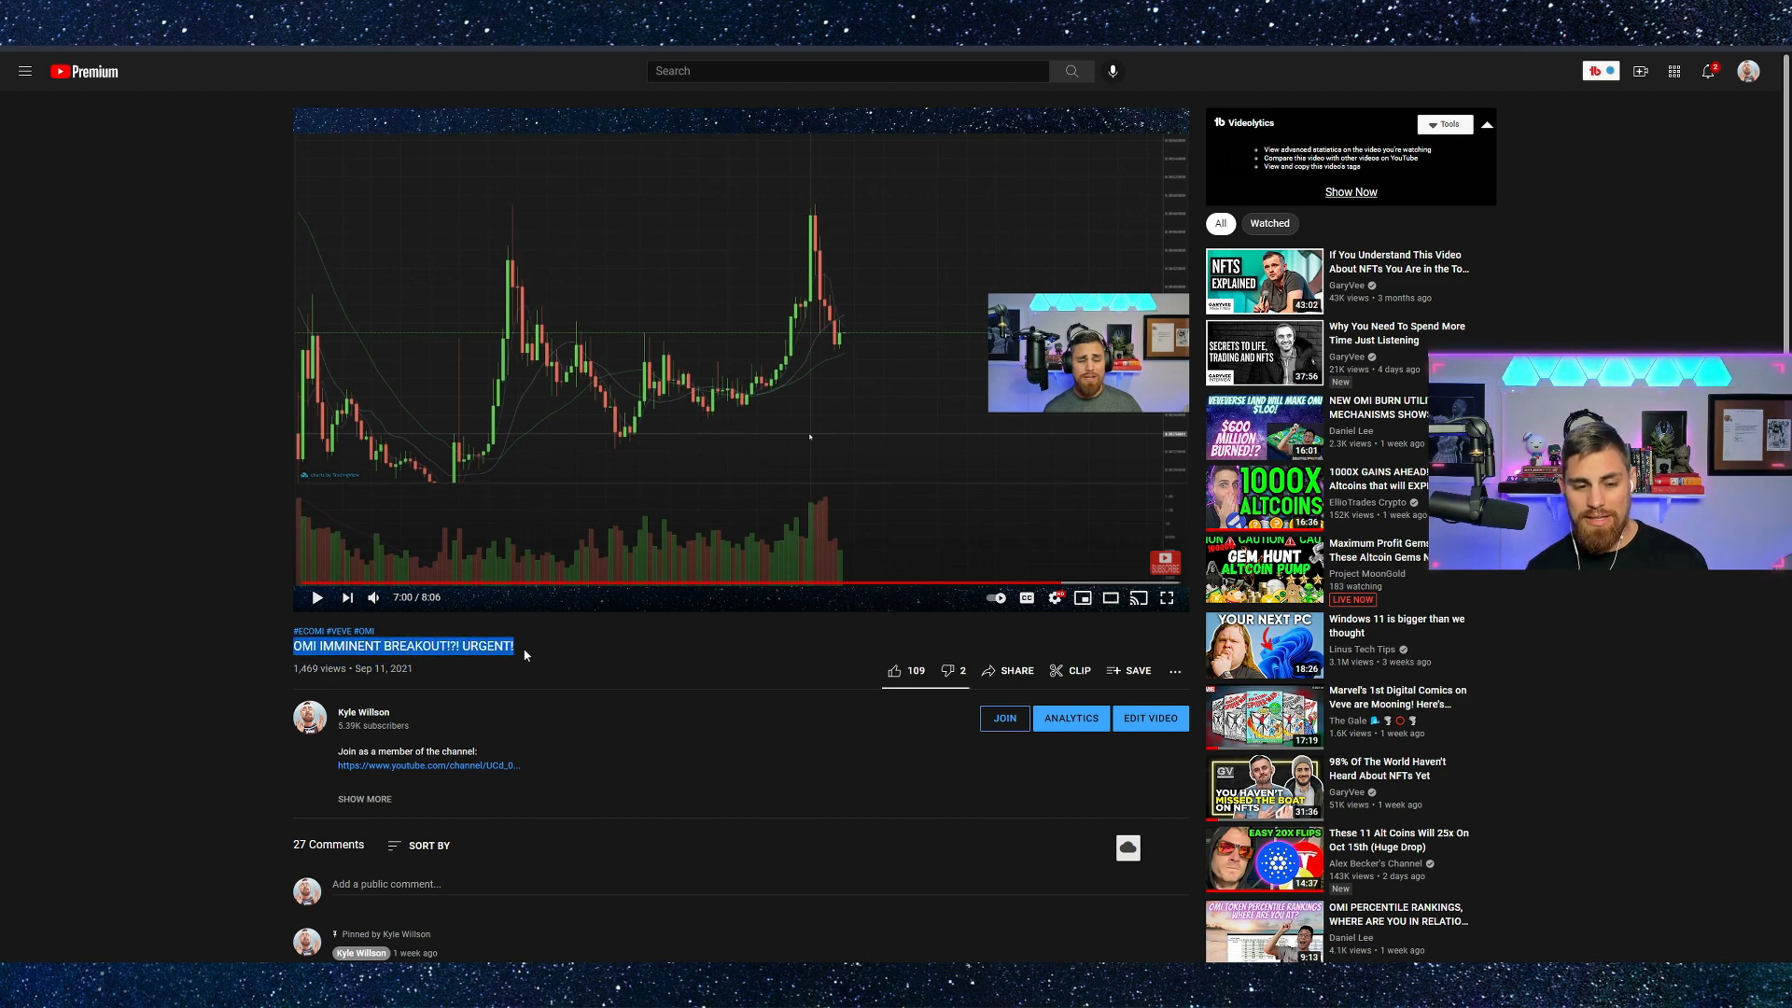
pyautogui.click(188, 499)
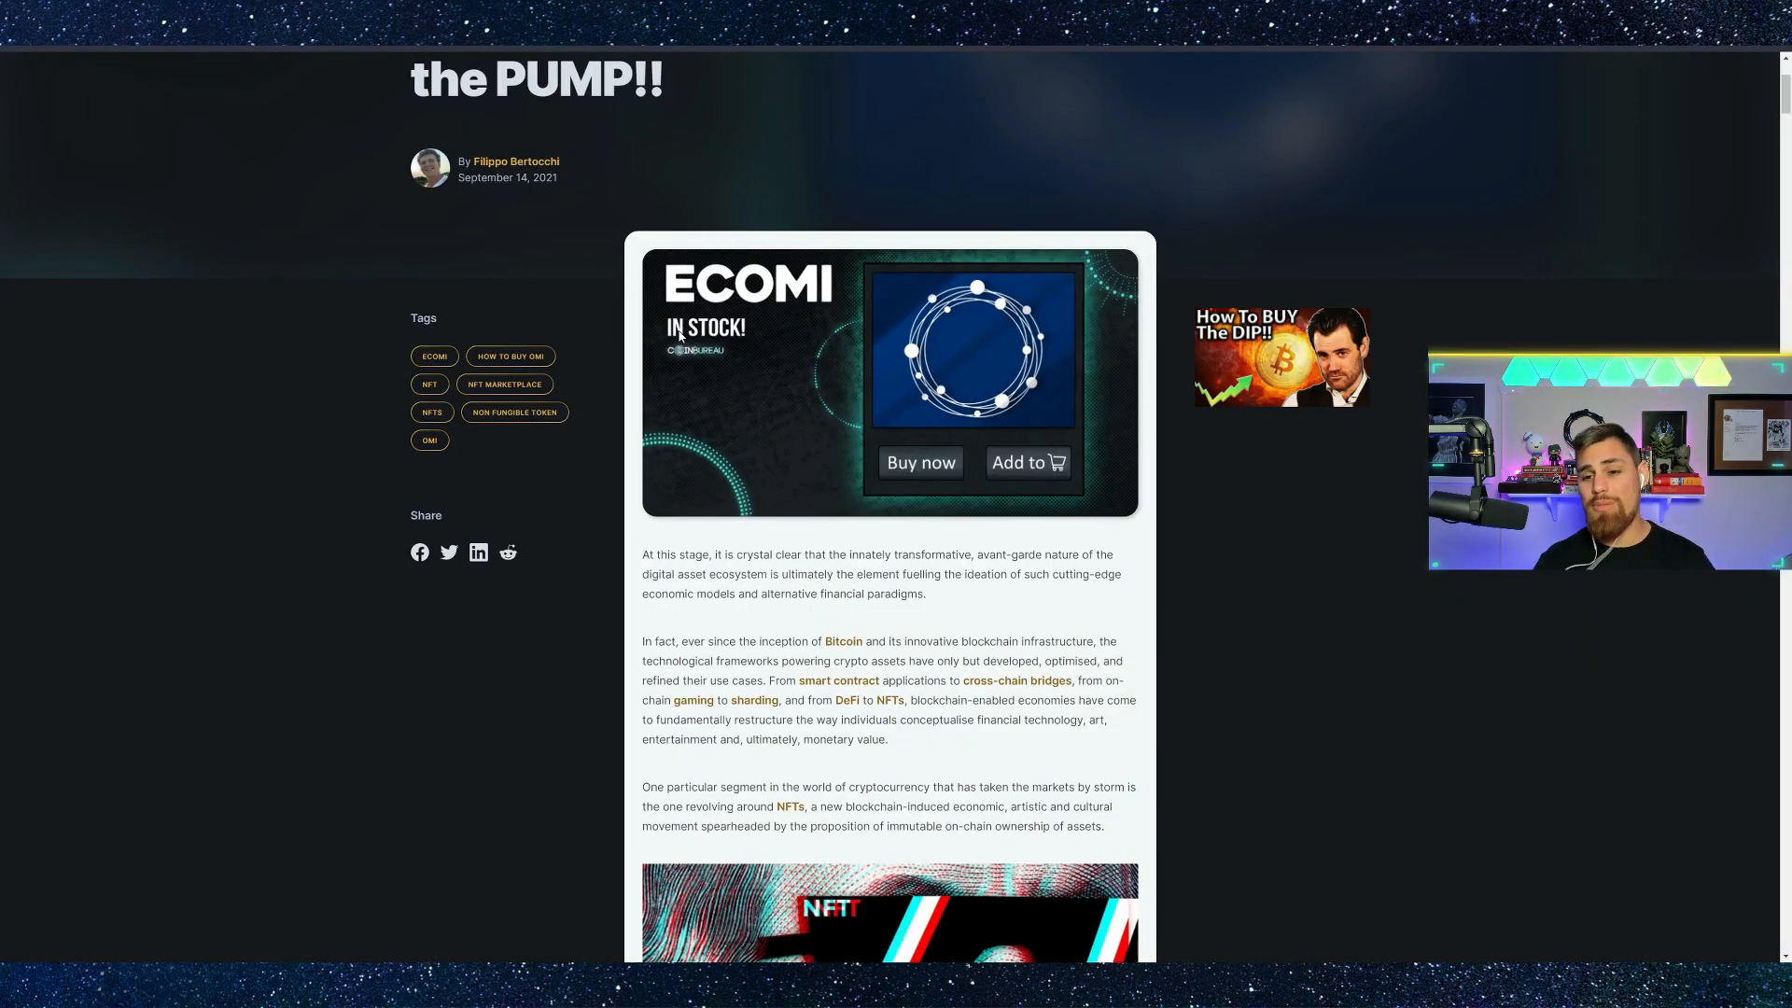
pyautogui.scroll(2, 840, 696)
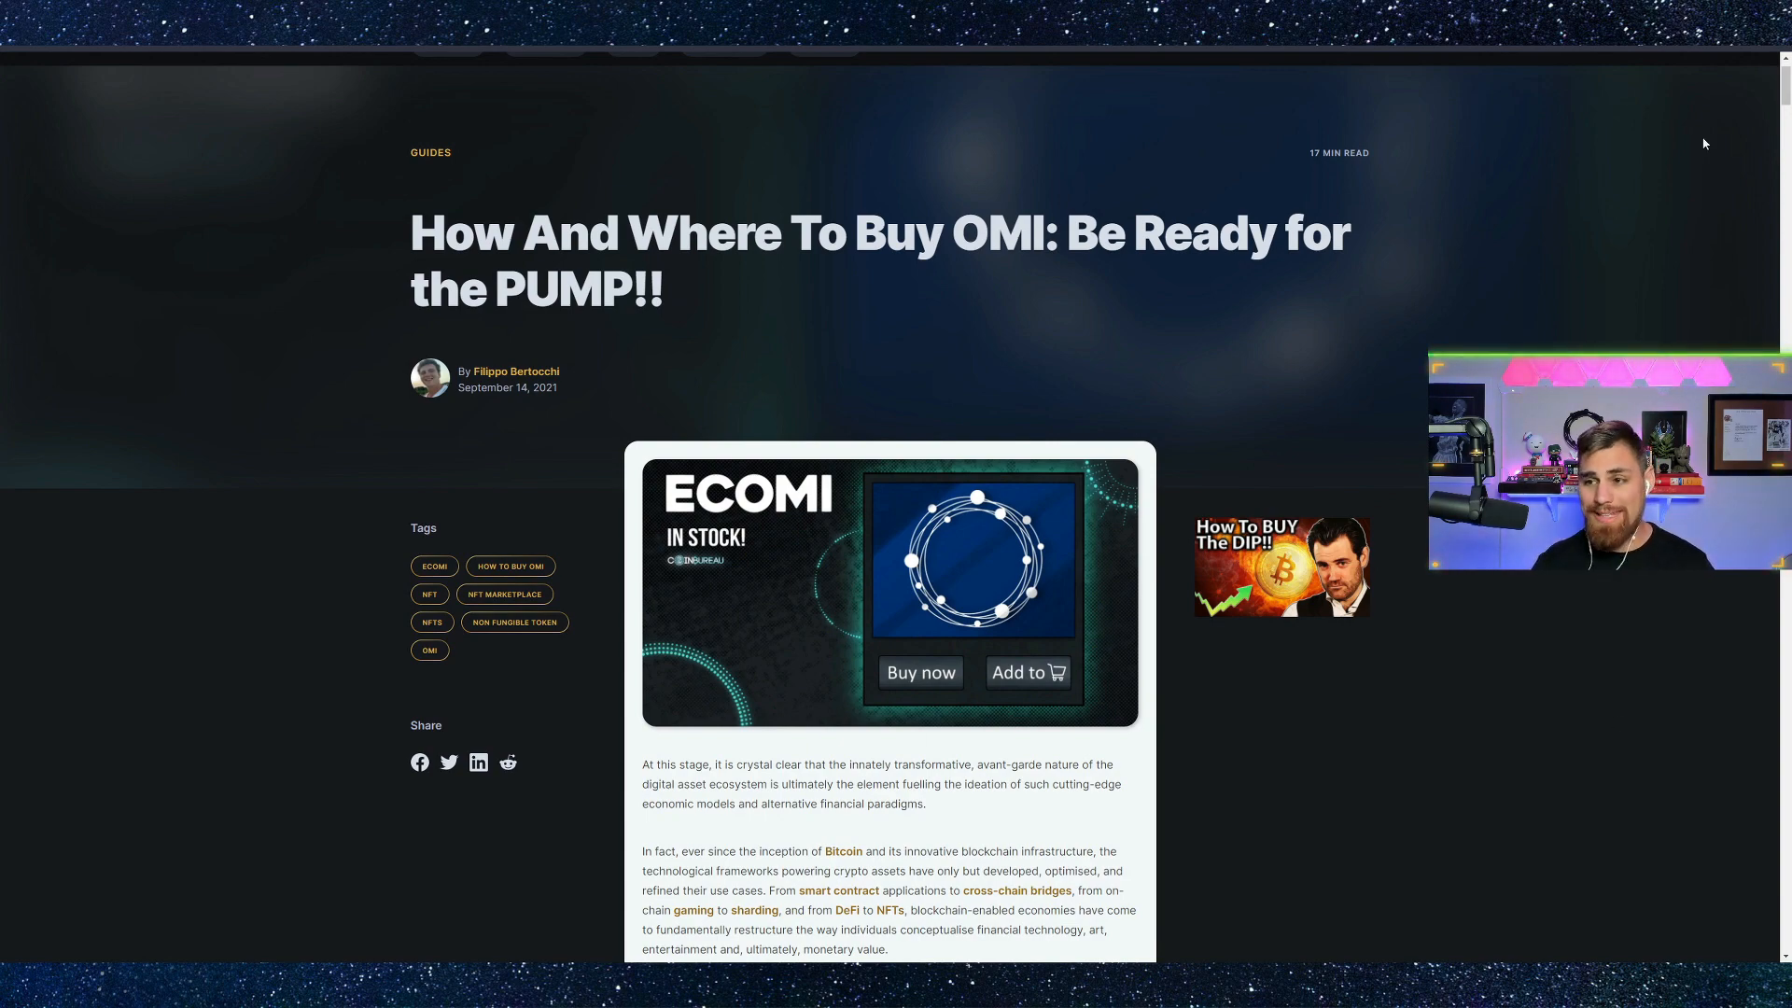
pyautogui.moveTo(1785, 81)
pyautogui.mouseDown()
pyautogui.moveTo(1785, 376)
pyautogui.moveTo(1785, 63)
pyautogui.mouseUp()
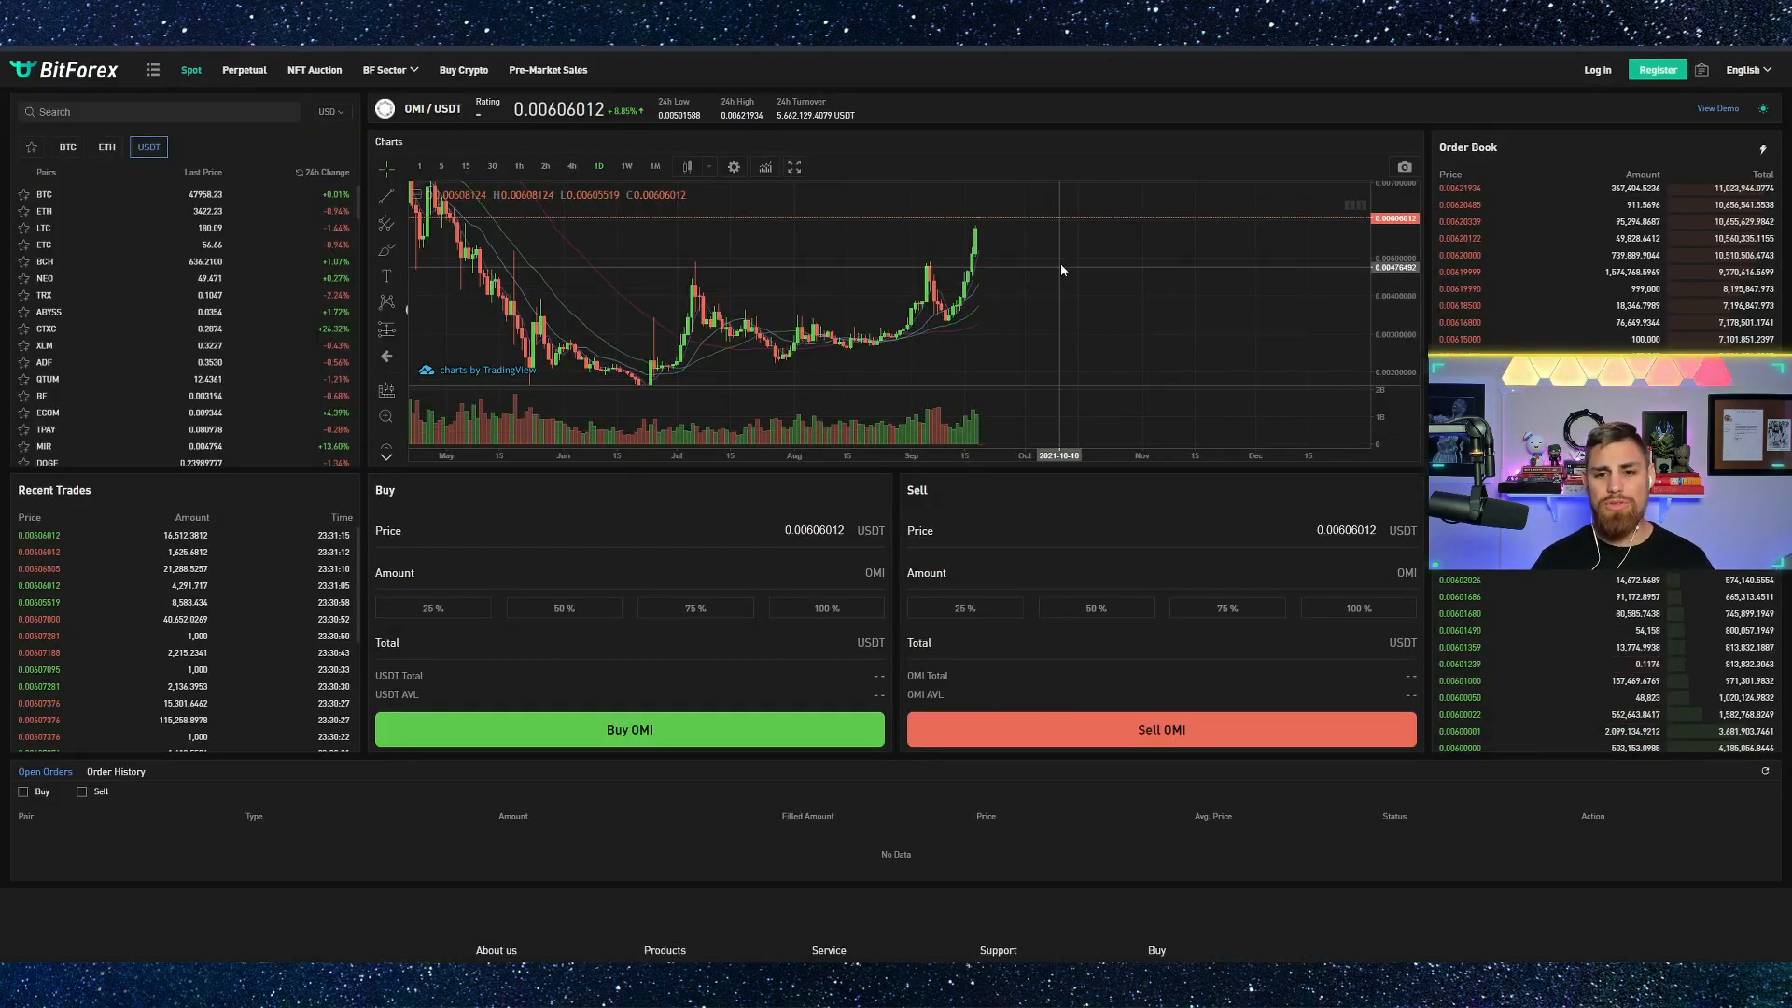
# Enlarge the OMI/USDT chart to fullscreen and pan it to show the entire price history.
pyautogui.click(804, 170)
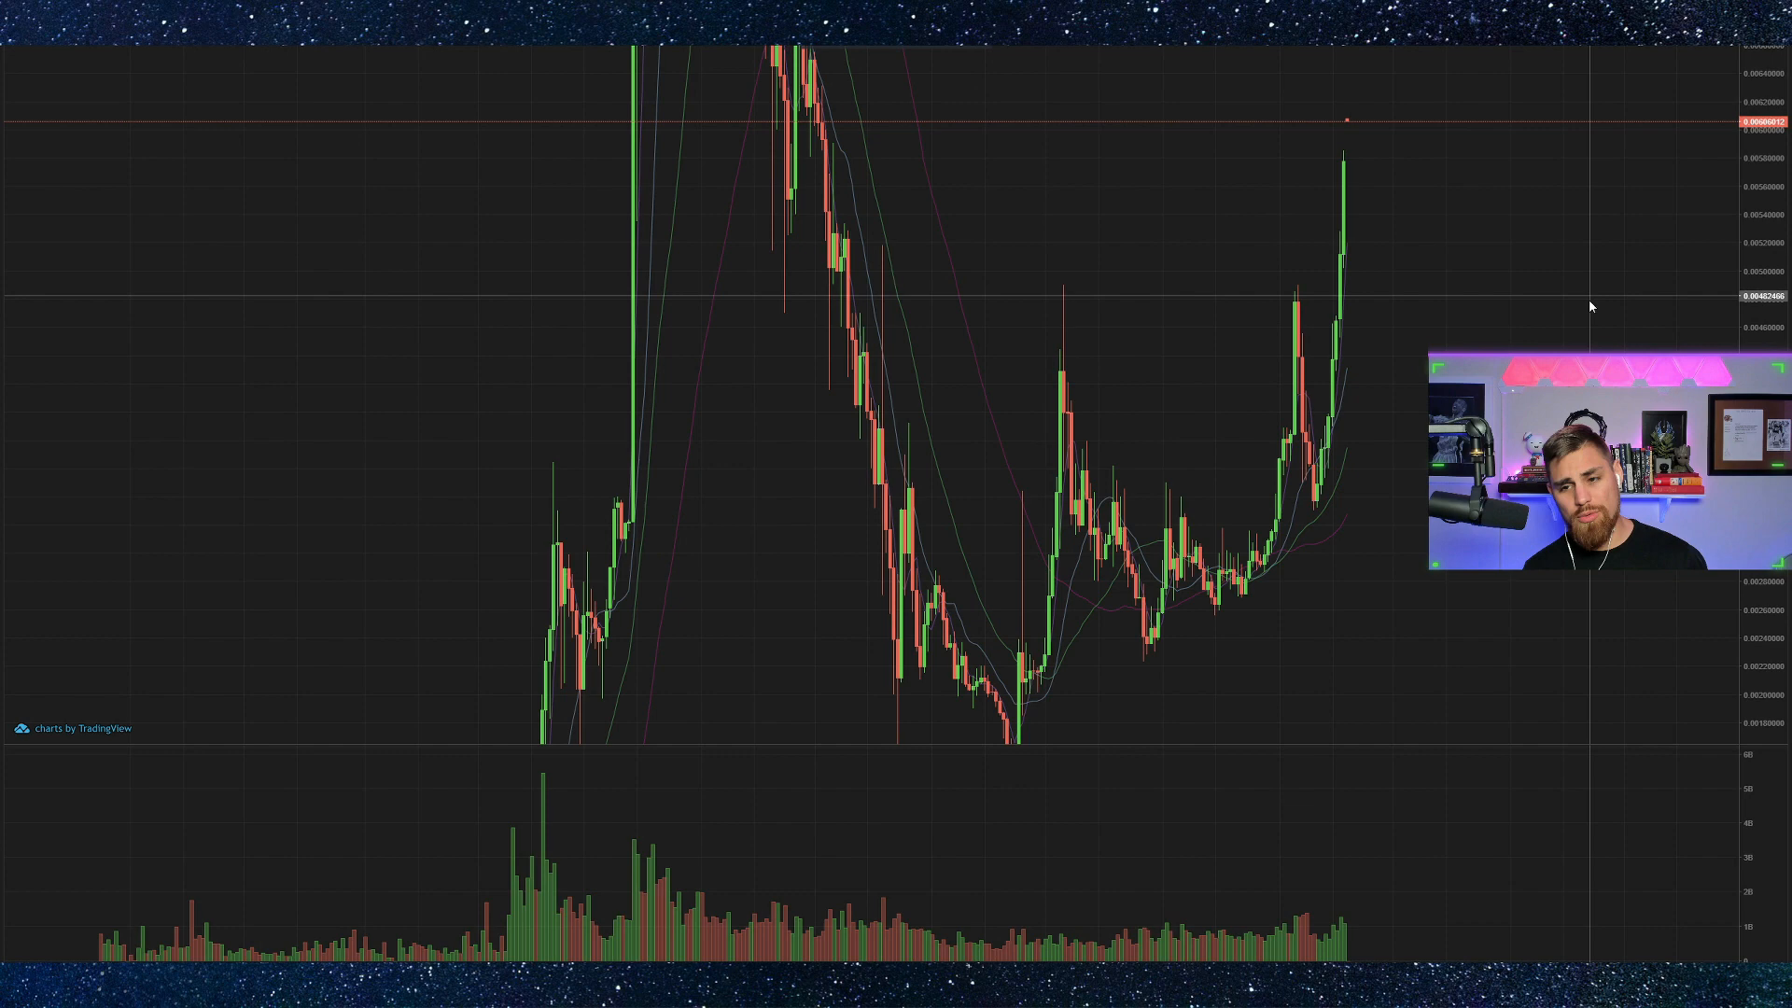
pyautogui.scroll(5, 1400, 533)
pyautogui.moveTo(1351, 617); pyautogui.dragTo(1036, 589)
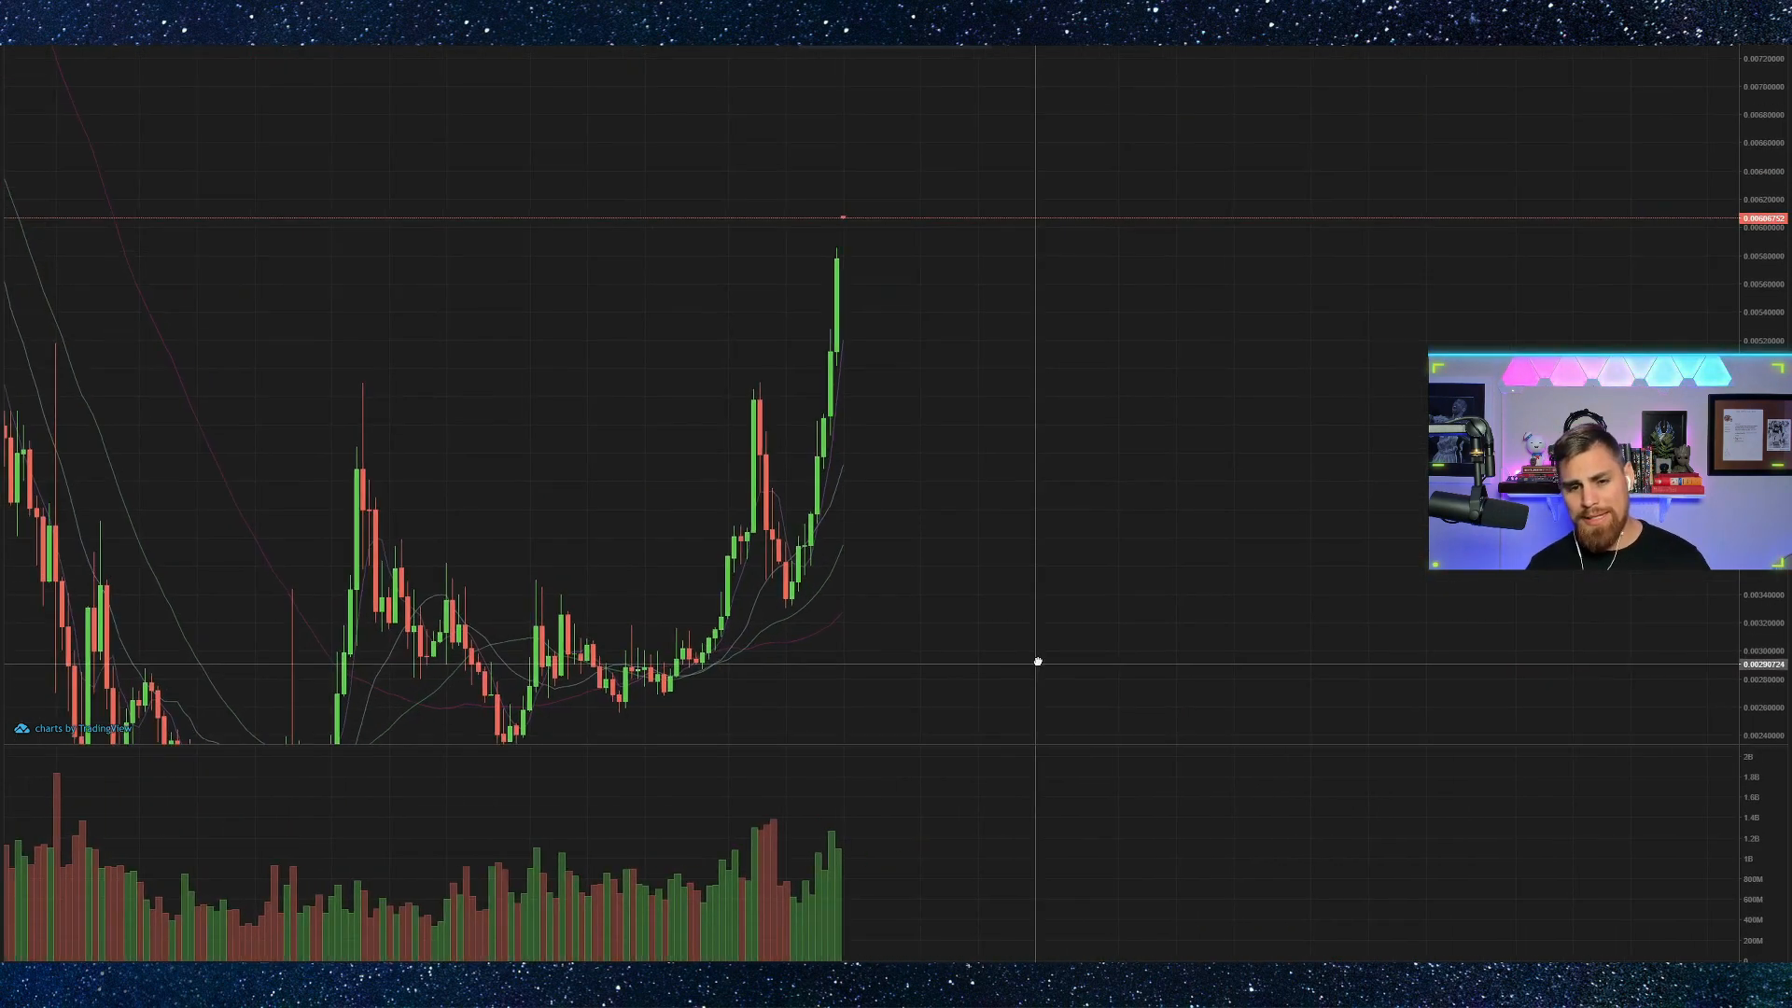
pyautogui.scroll(3, 1037, 589)
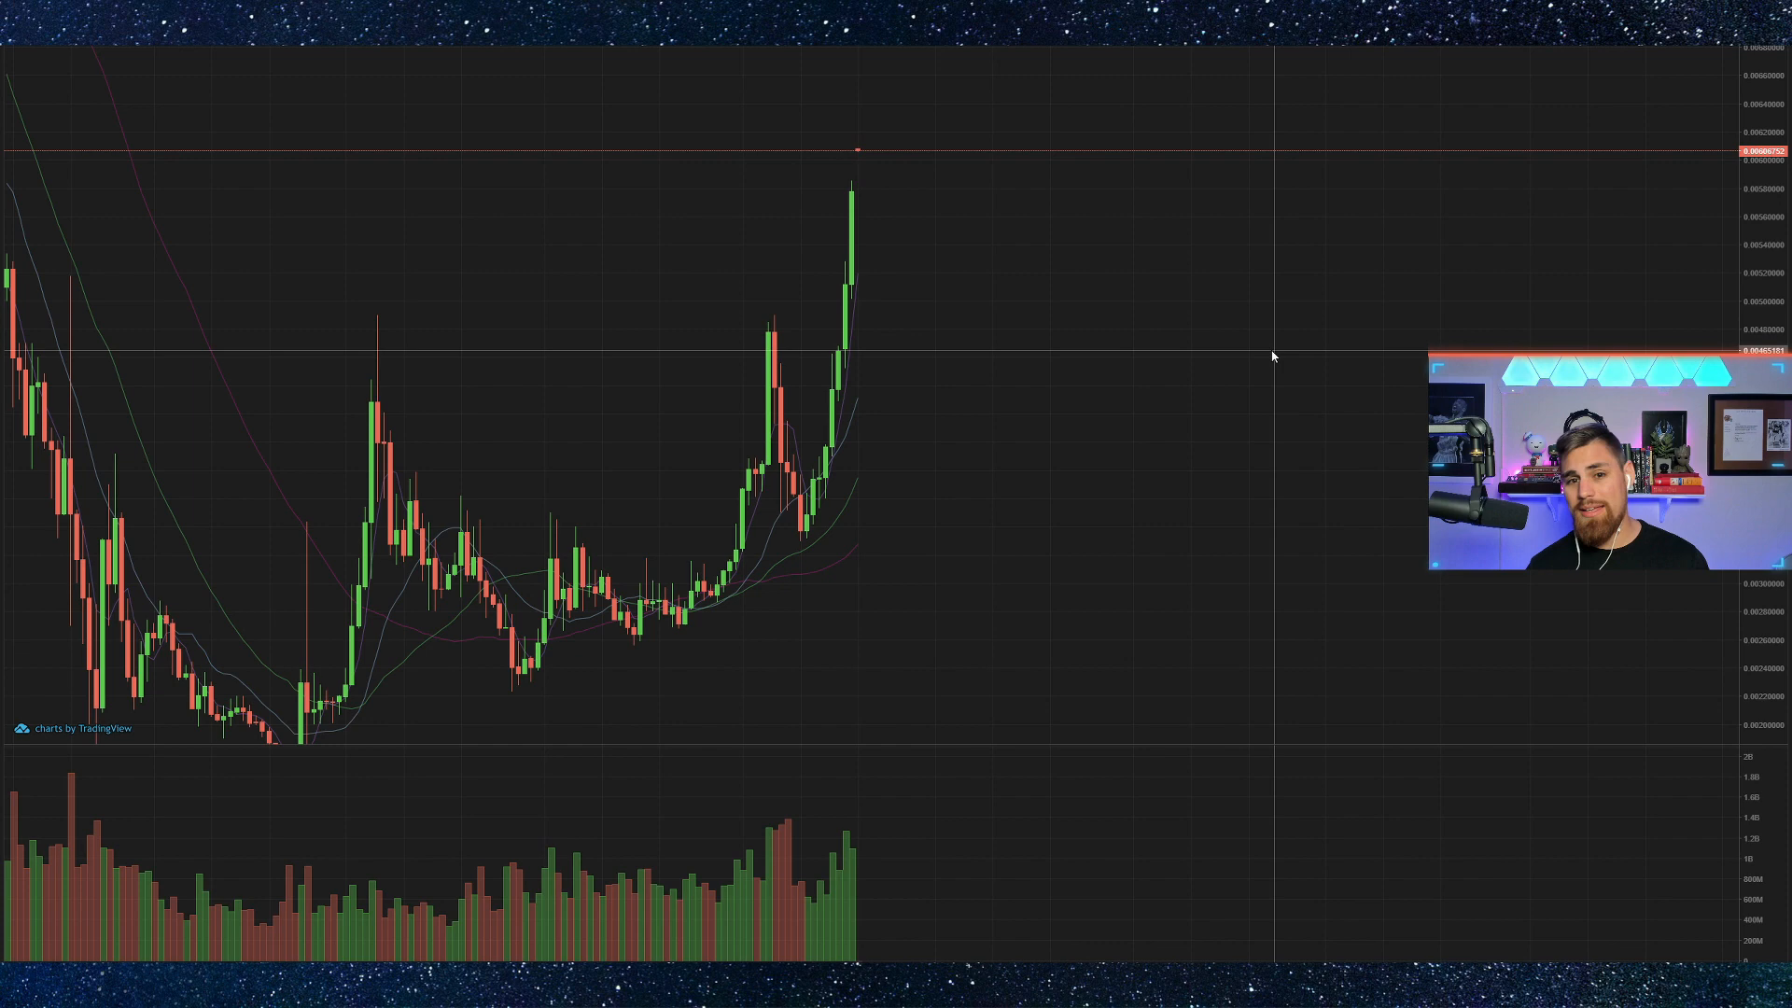
pyautogui.moveTo(1273, 301); pyautogui.dragTo(1273, 356)
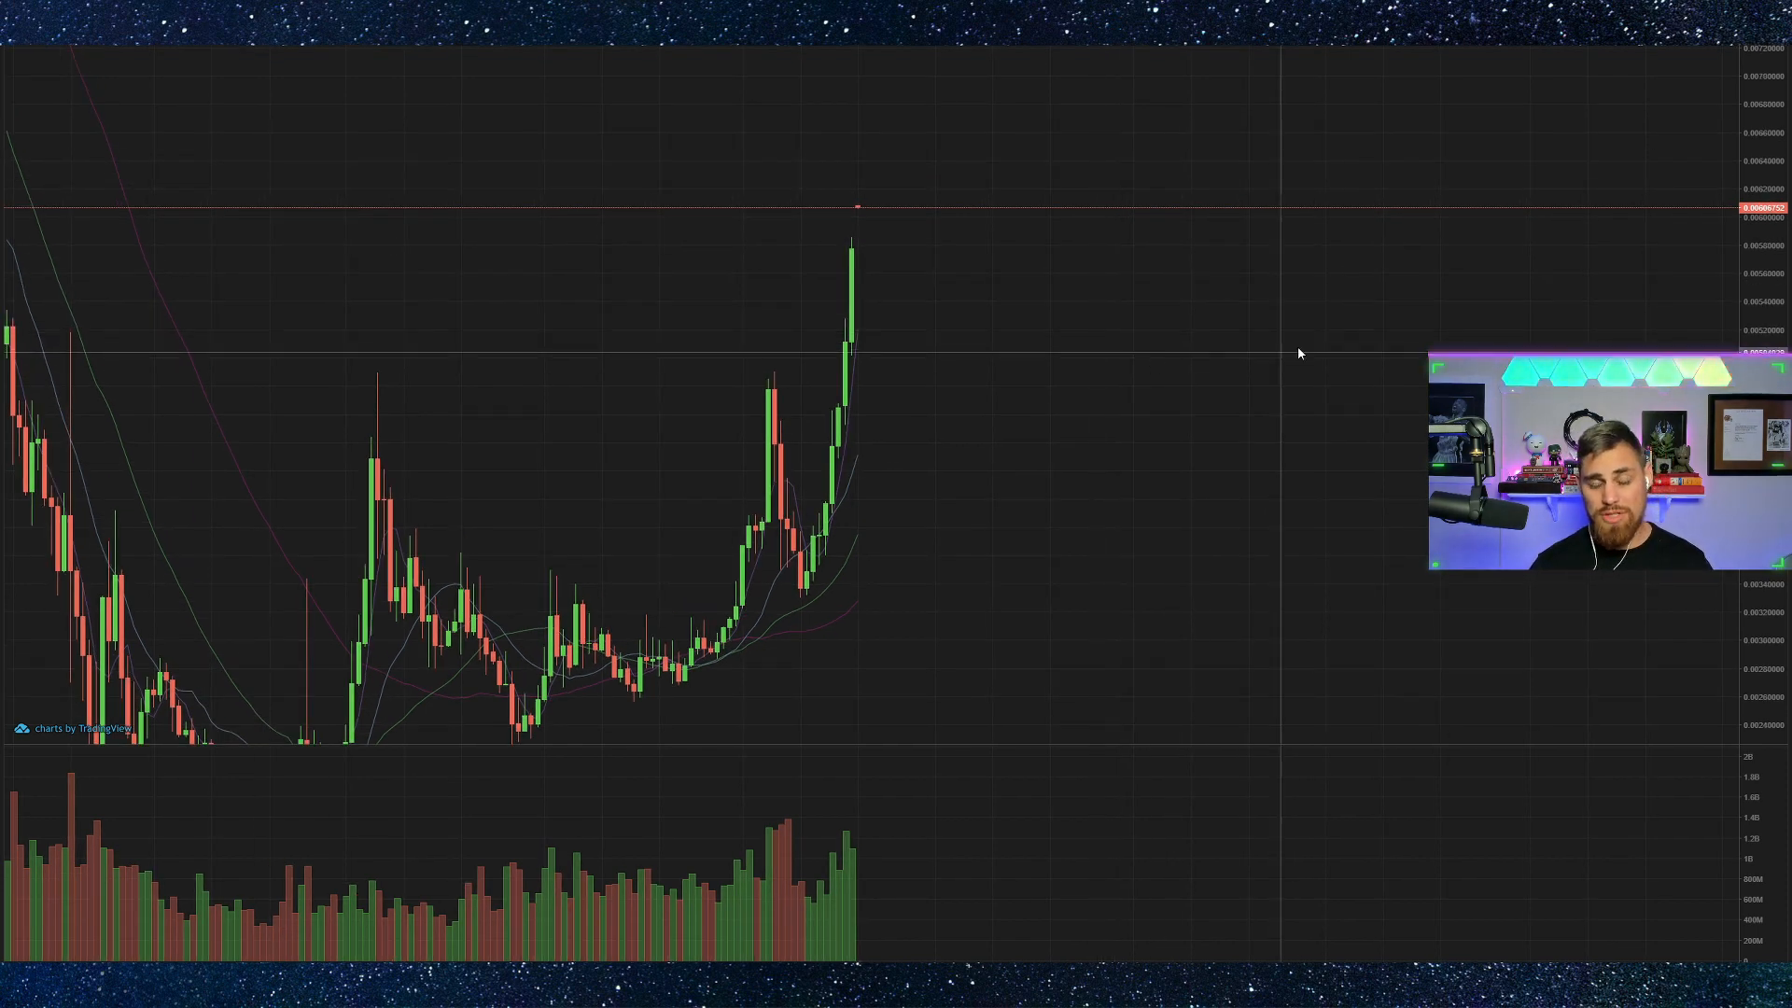
pyautogui.scroll(-3, 1008, 350)
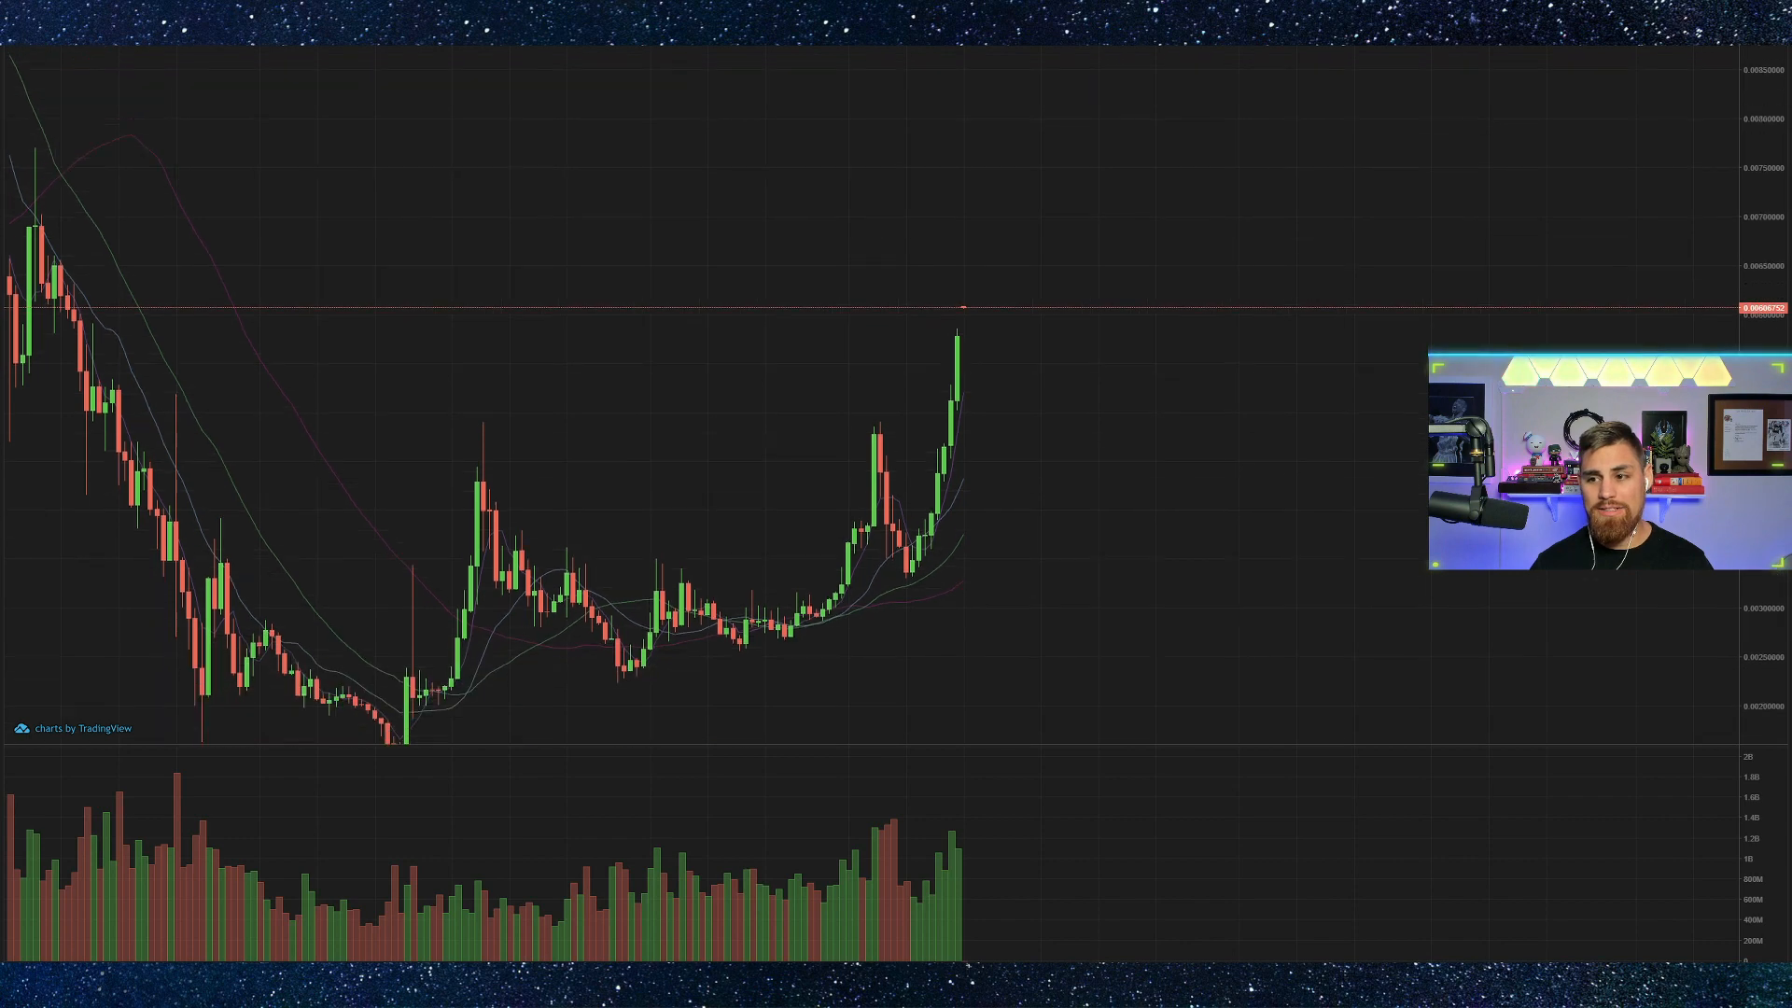
pyautogui.scroll(3, 897, 420)
pyautogui.scroll(-3, 896, 420)
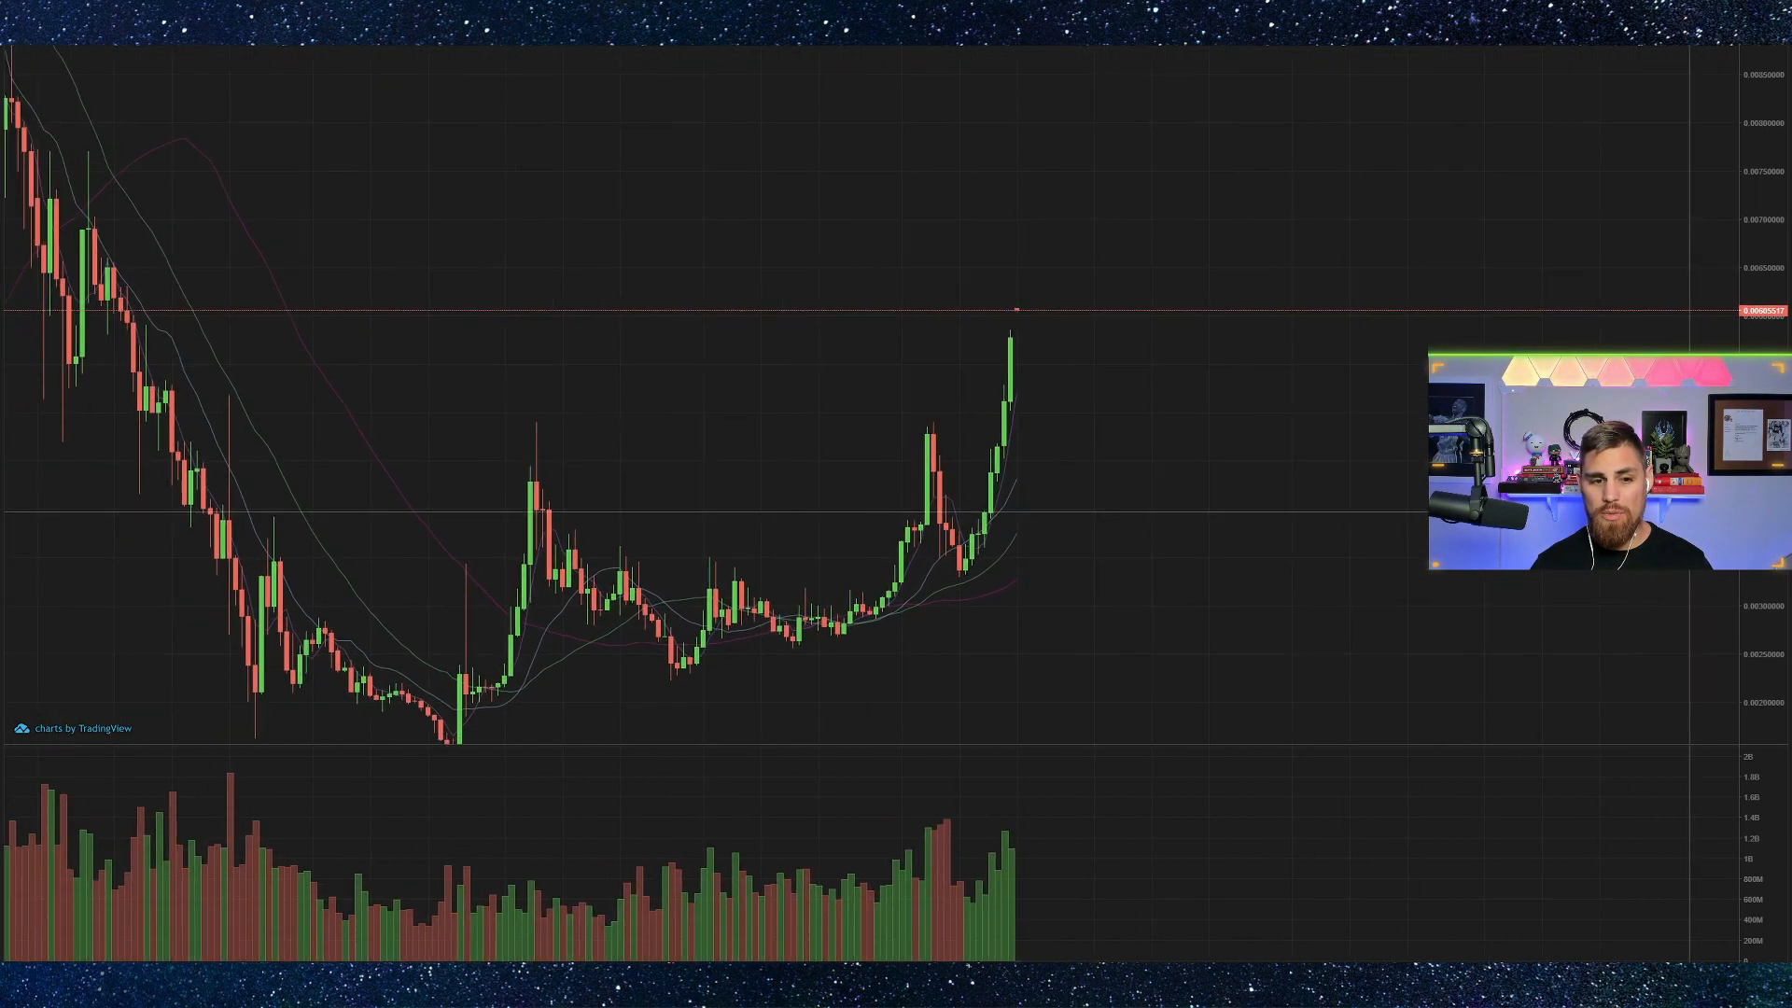
pyautogui.scroll(3, 896, 420)
pyautogui.scroll(-1, 897, 280)
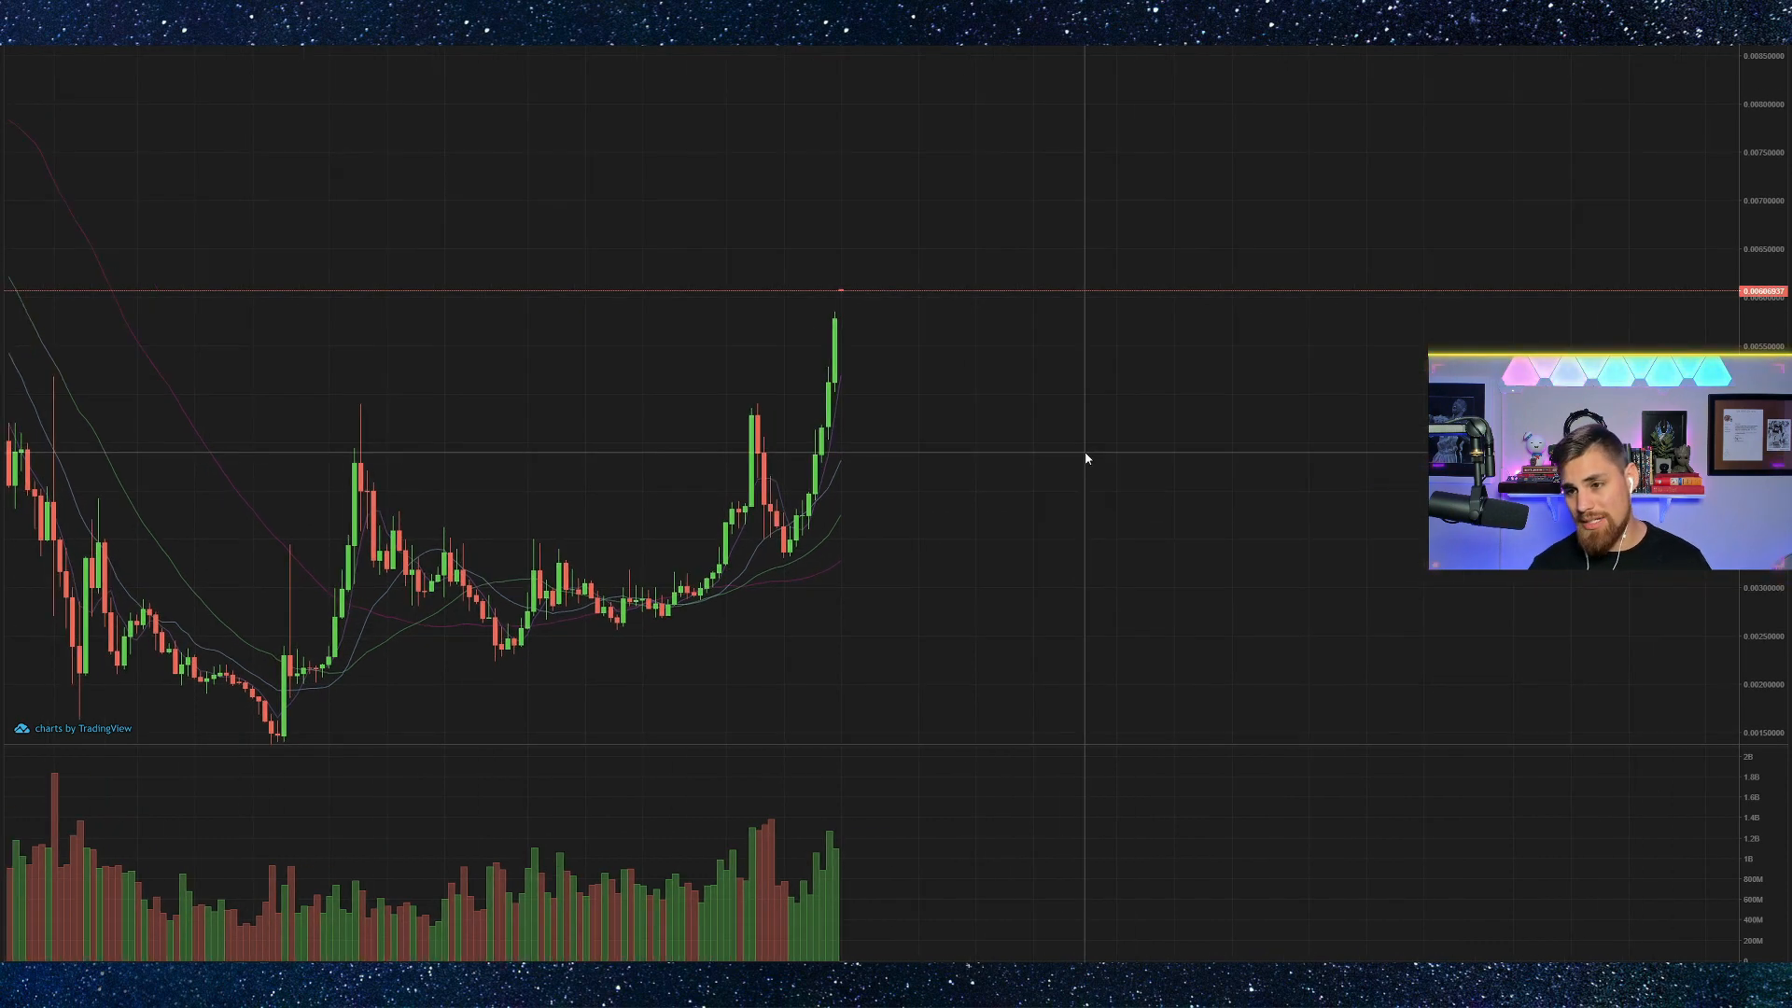
pyautogui.moveTo(1135, 417); pyautogui.dragTo(1344, 462)
pyautogui.scroll(-3, 981, 573)
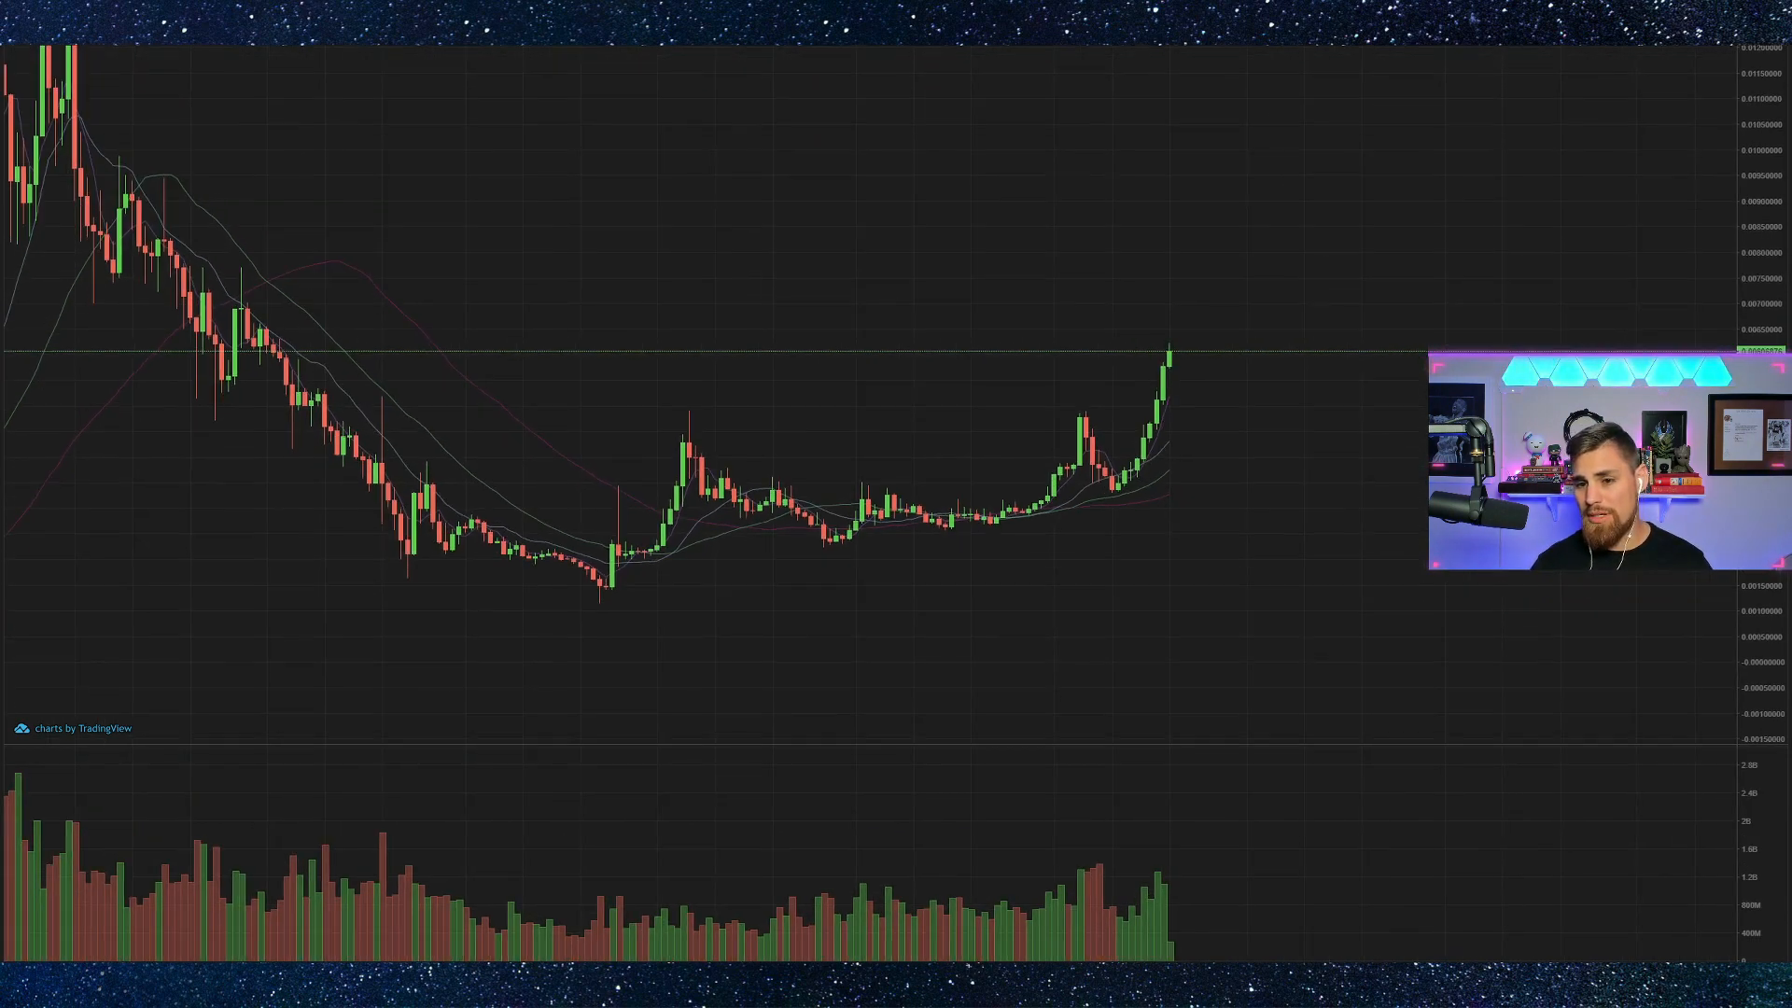
pyautogui.scroll(-5, 541, 448)
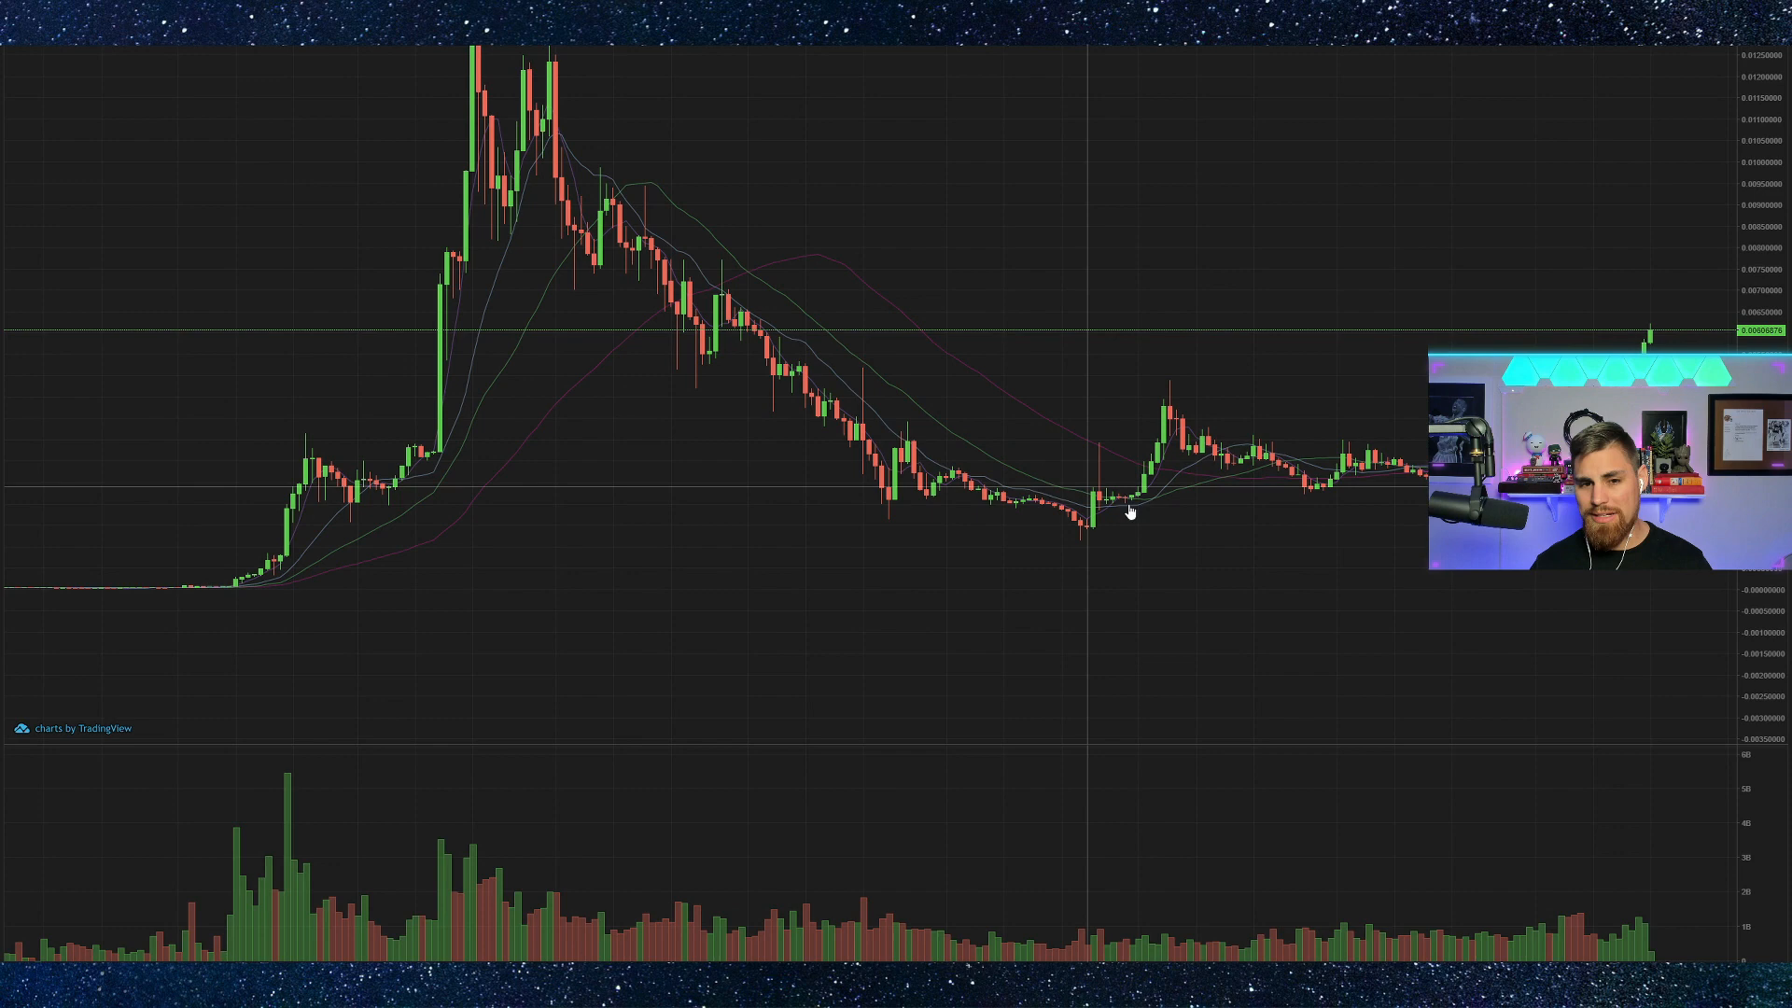
pyautogui.moveTo(1132, 518); pyautogui.dragTo(477, 627)
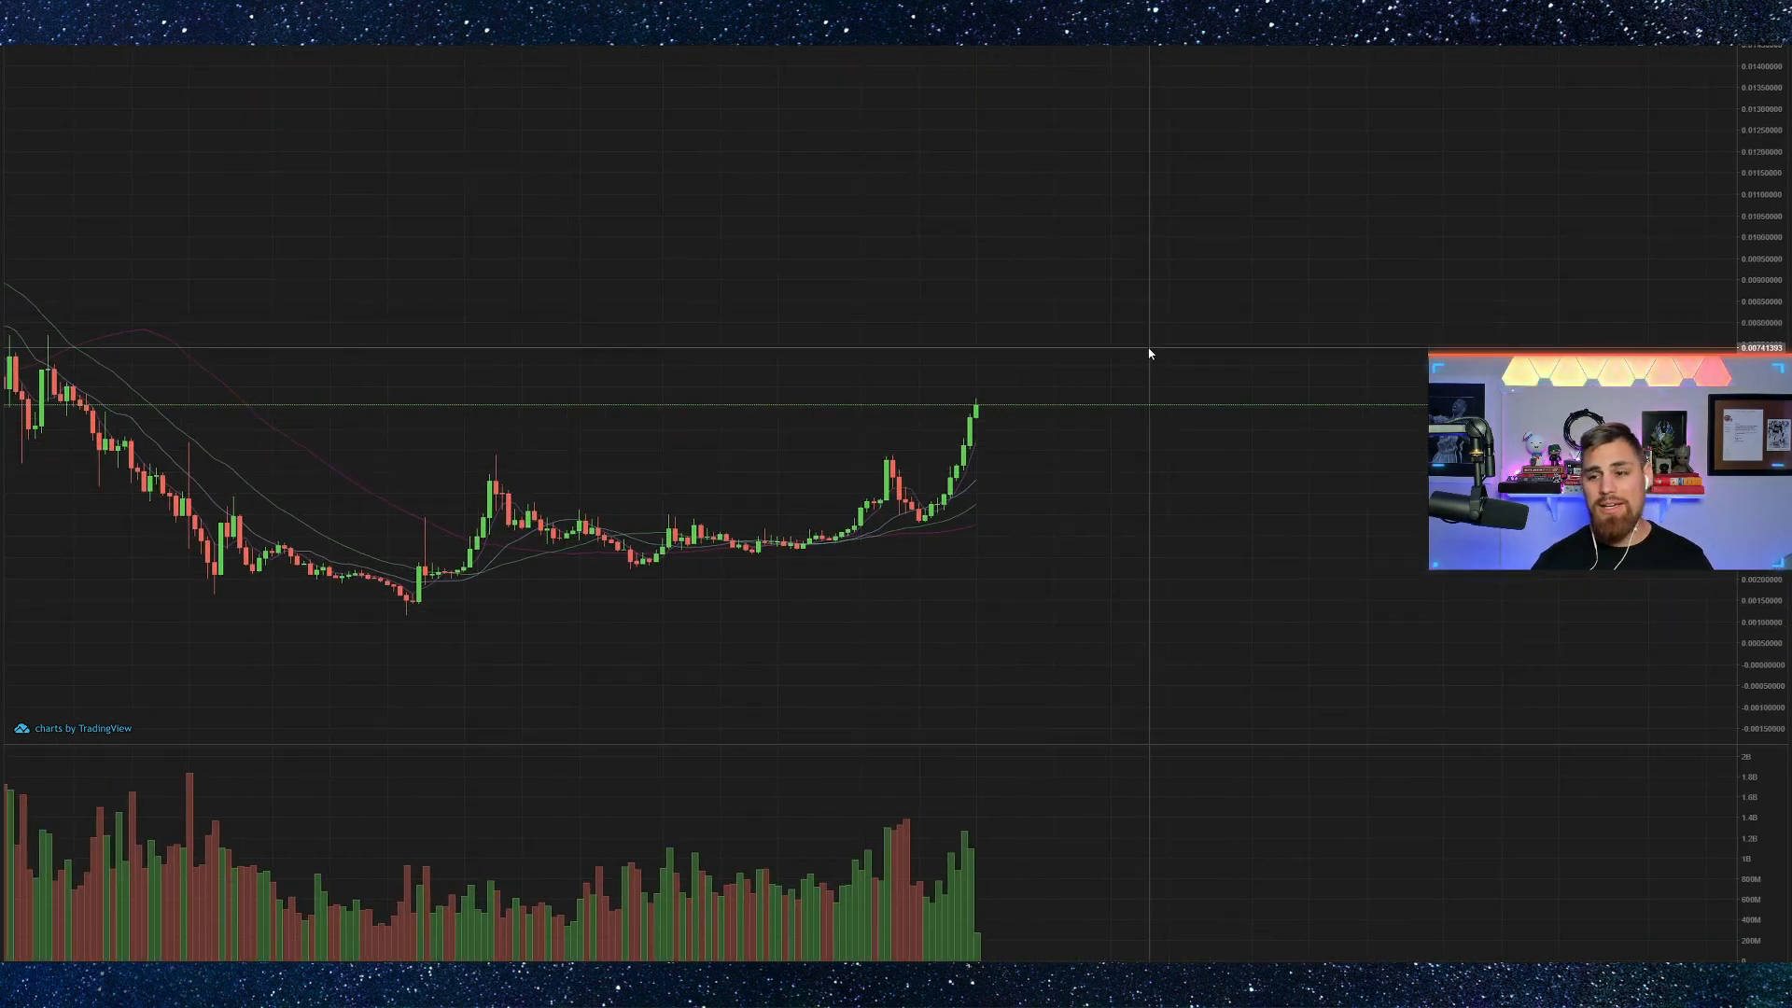
pyautogui.moveTo(1761, 351); pyautogui.dragTo(1761, 482)
pyautogui.scroll(-5, 980, 421)
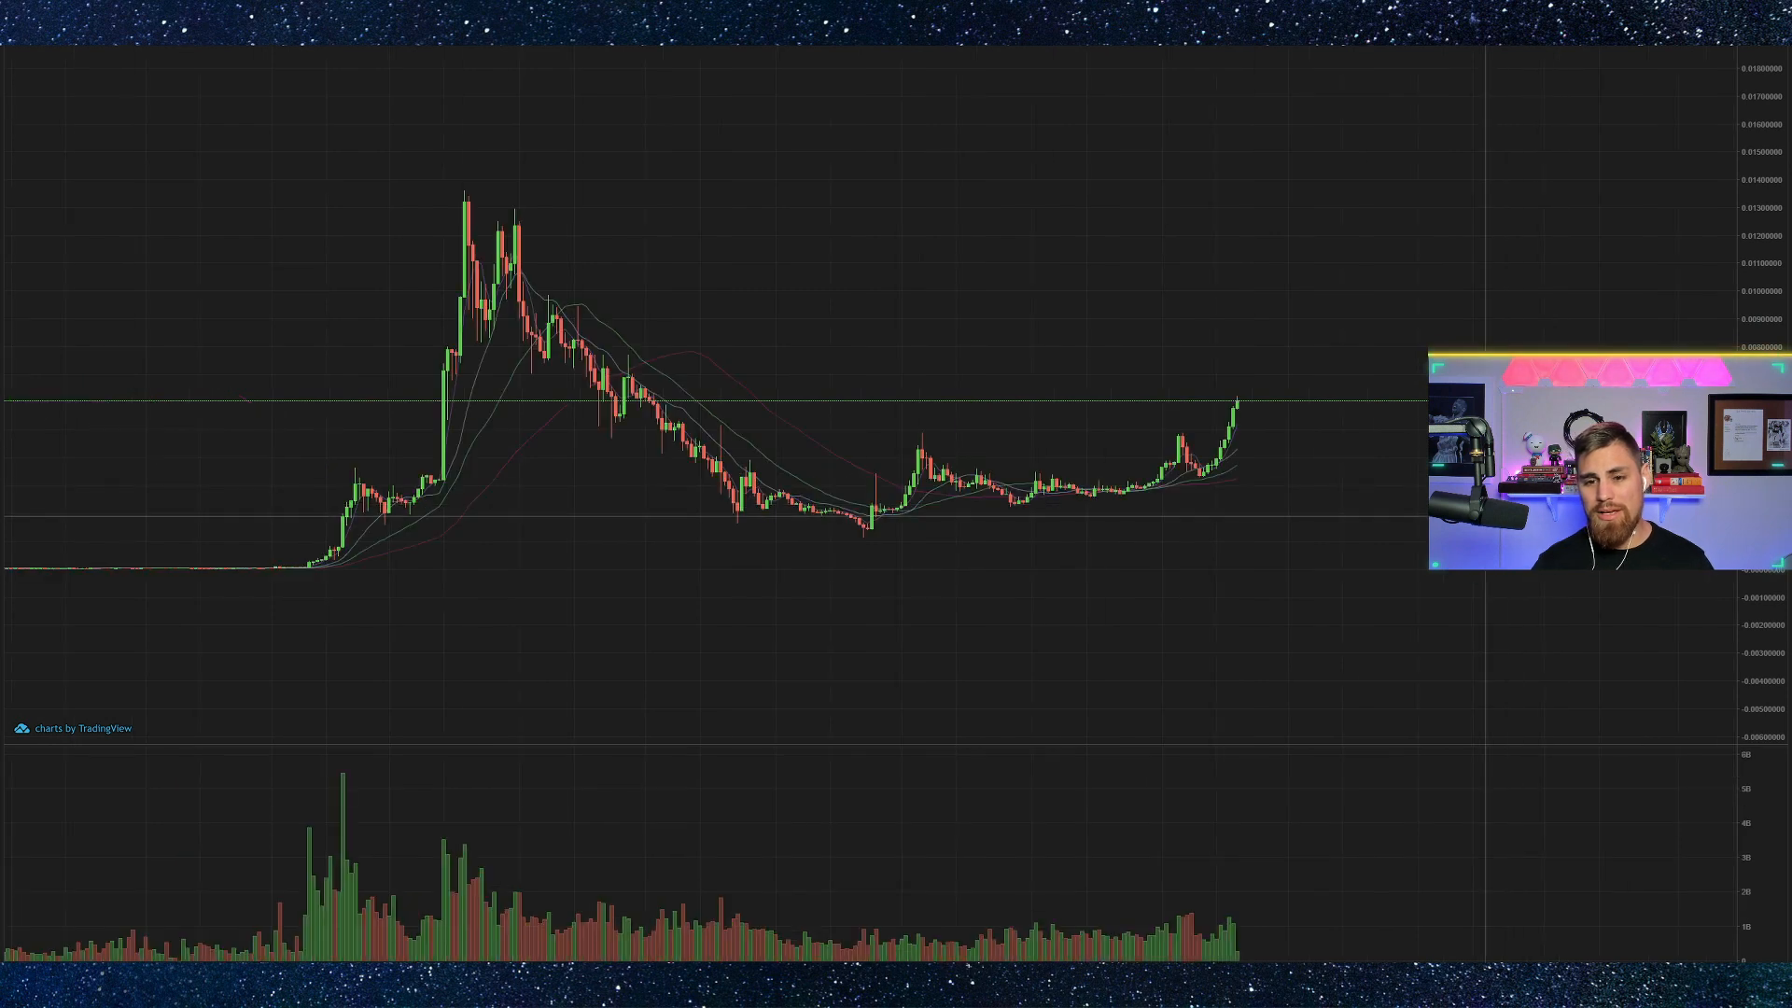
pyautogui.moveTo(1303, 518); pyautogui.dragTo(1003, 412)
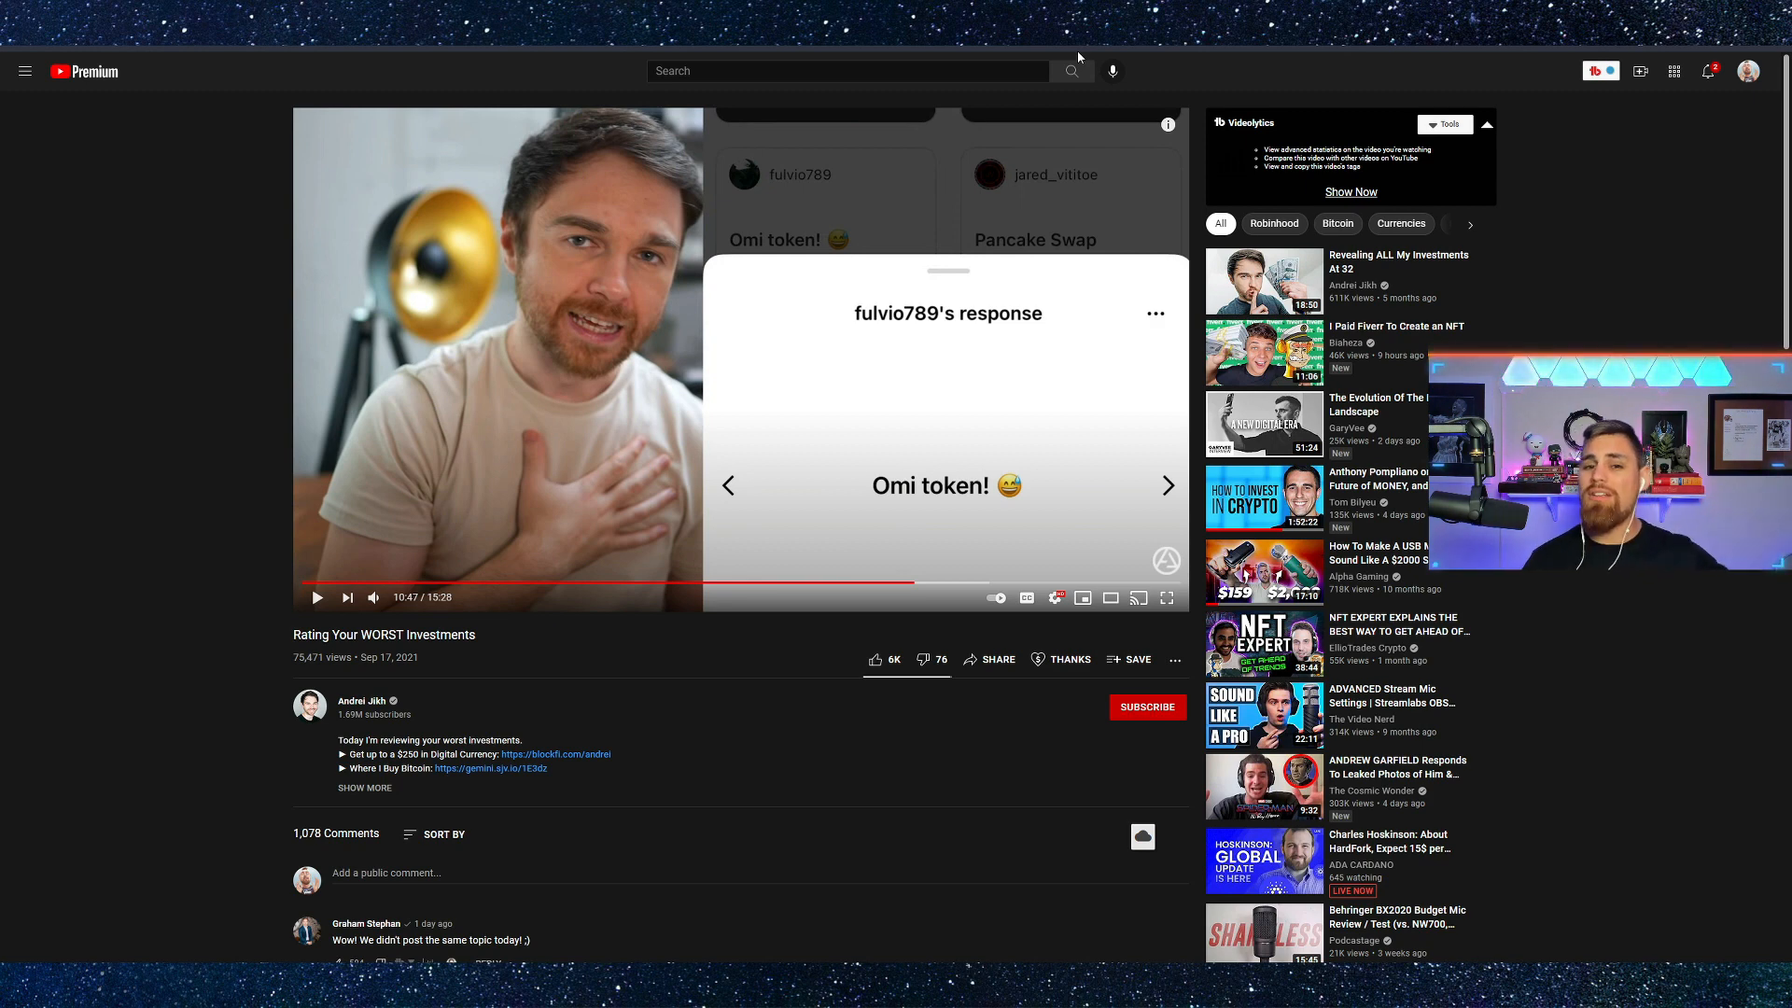
# Switch to the BitBoy Crypto 'Coinbase Hands Over Your Data to CCP' video tab.
pyautogui.click(959, 51)
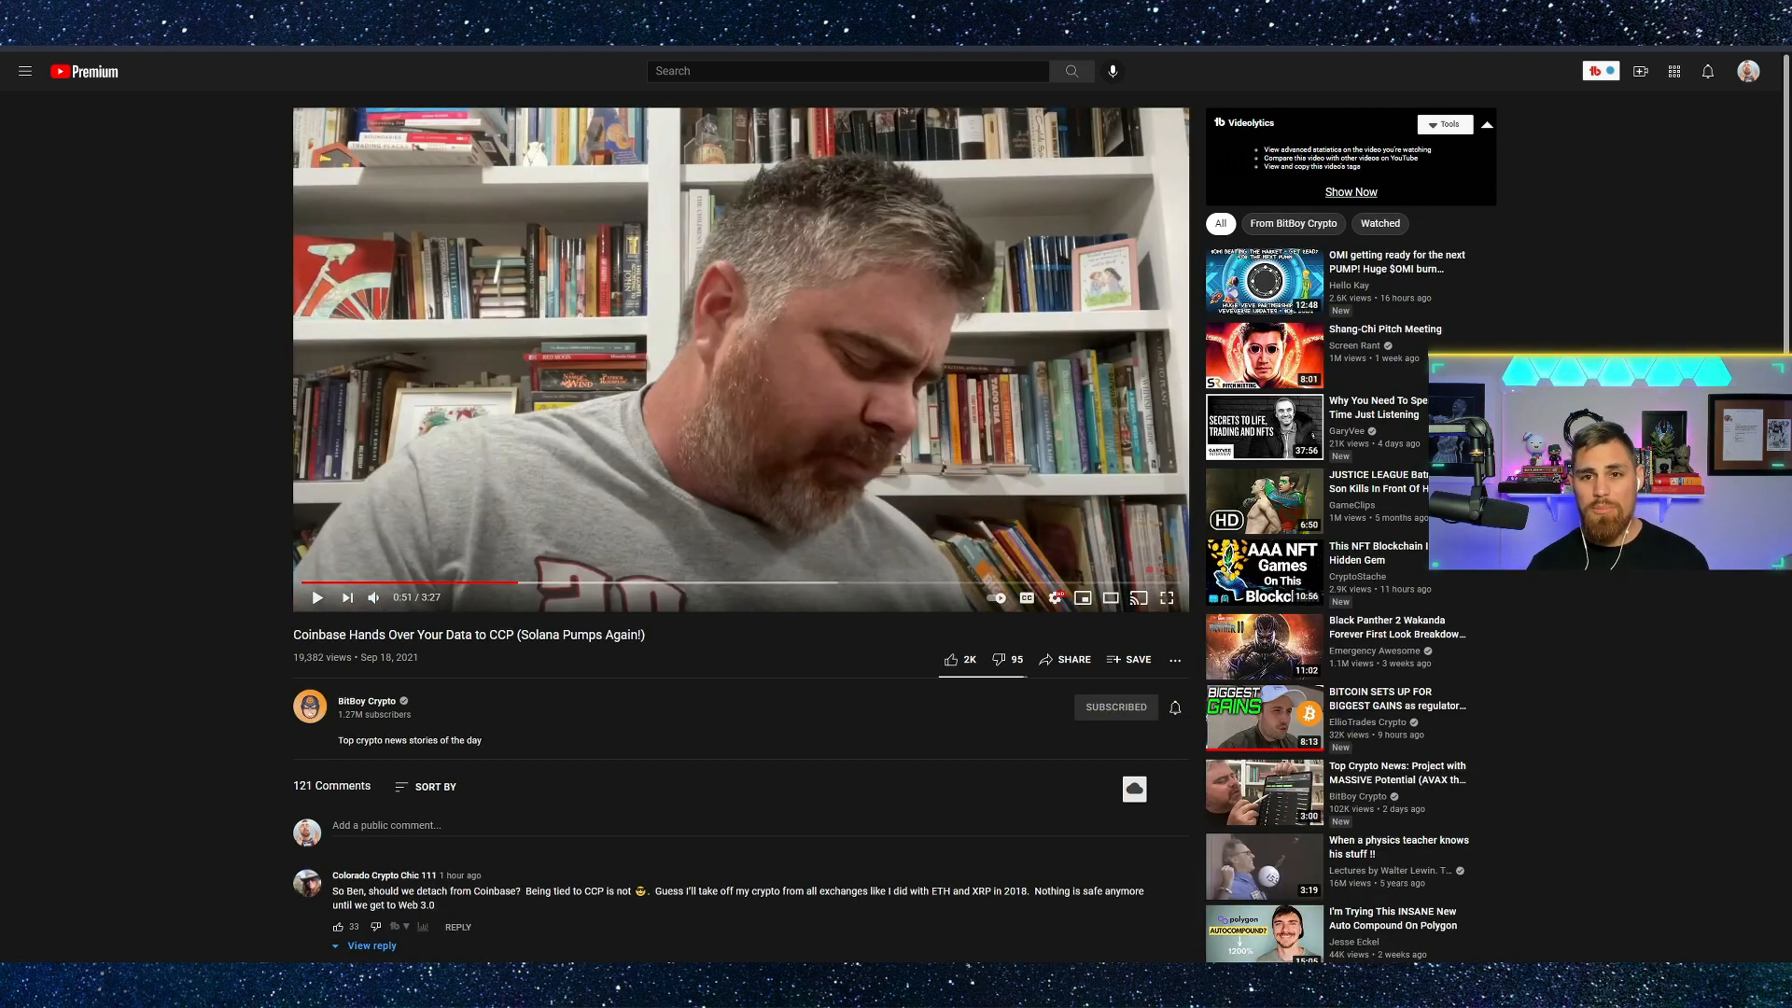
pyautogui.moveTo(1383, 331)
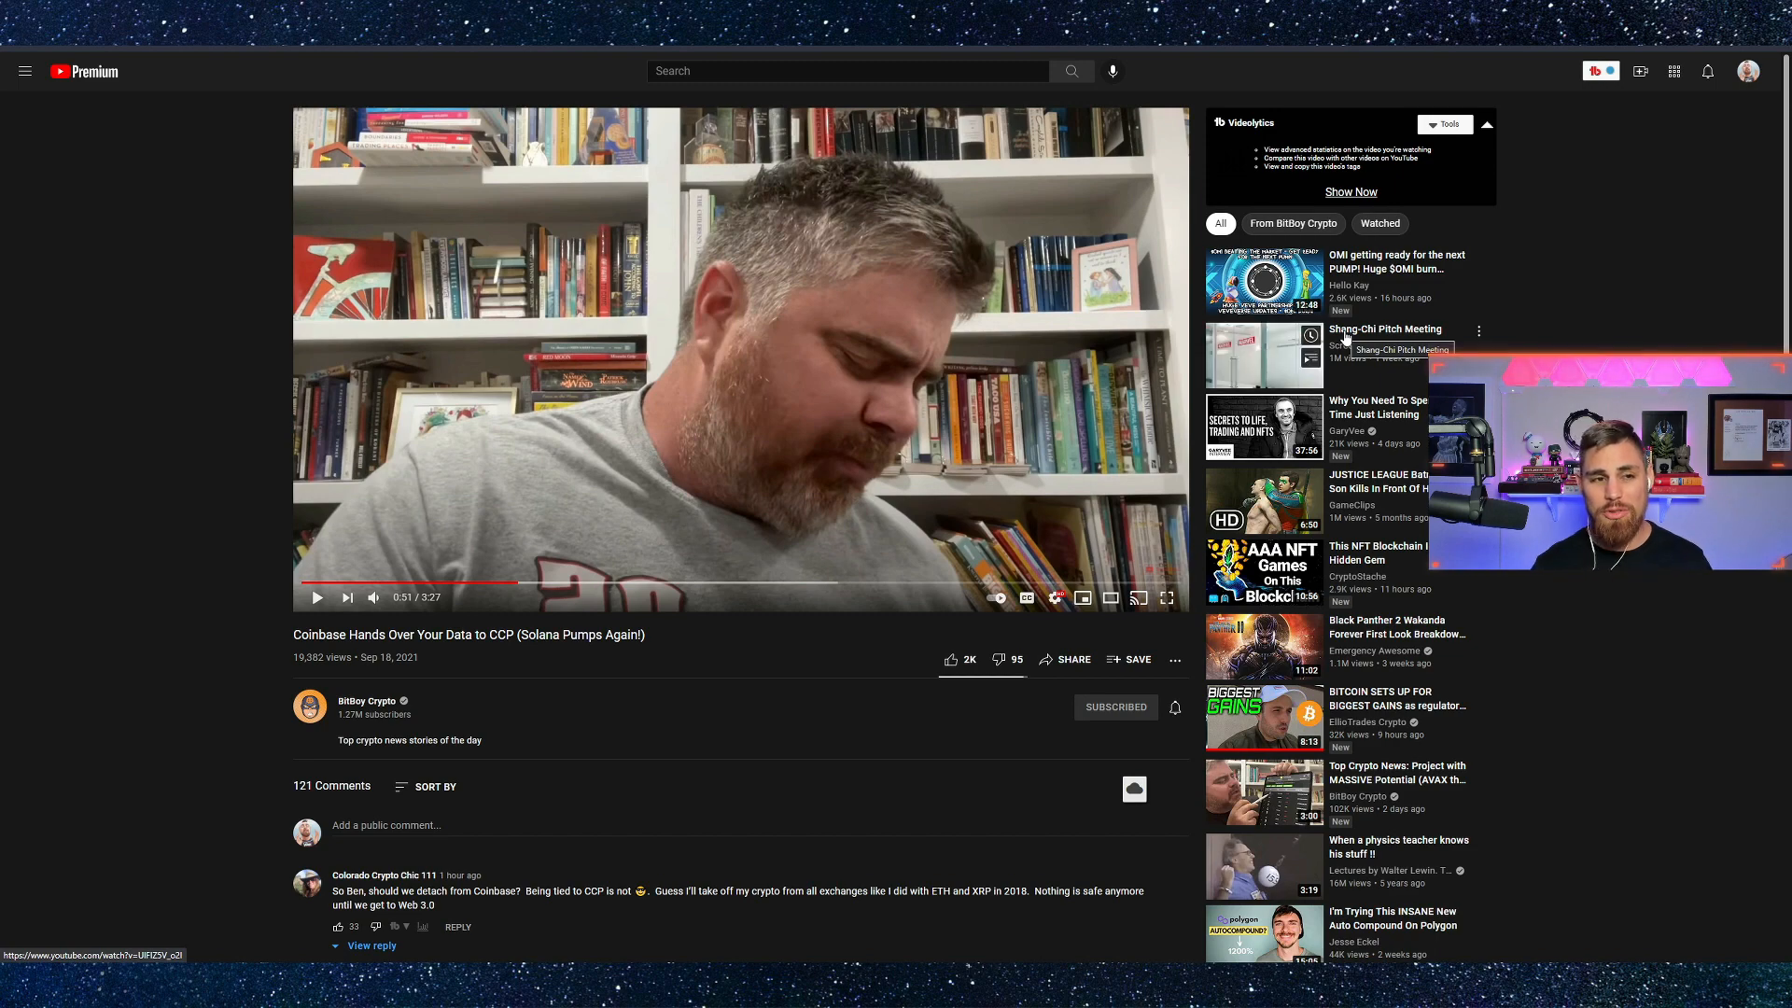
# Switch to the Twitter tab showing the VeVe AMA summary image about OMI.
pyautogui.hotkey('ctrl', 'Tab')
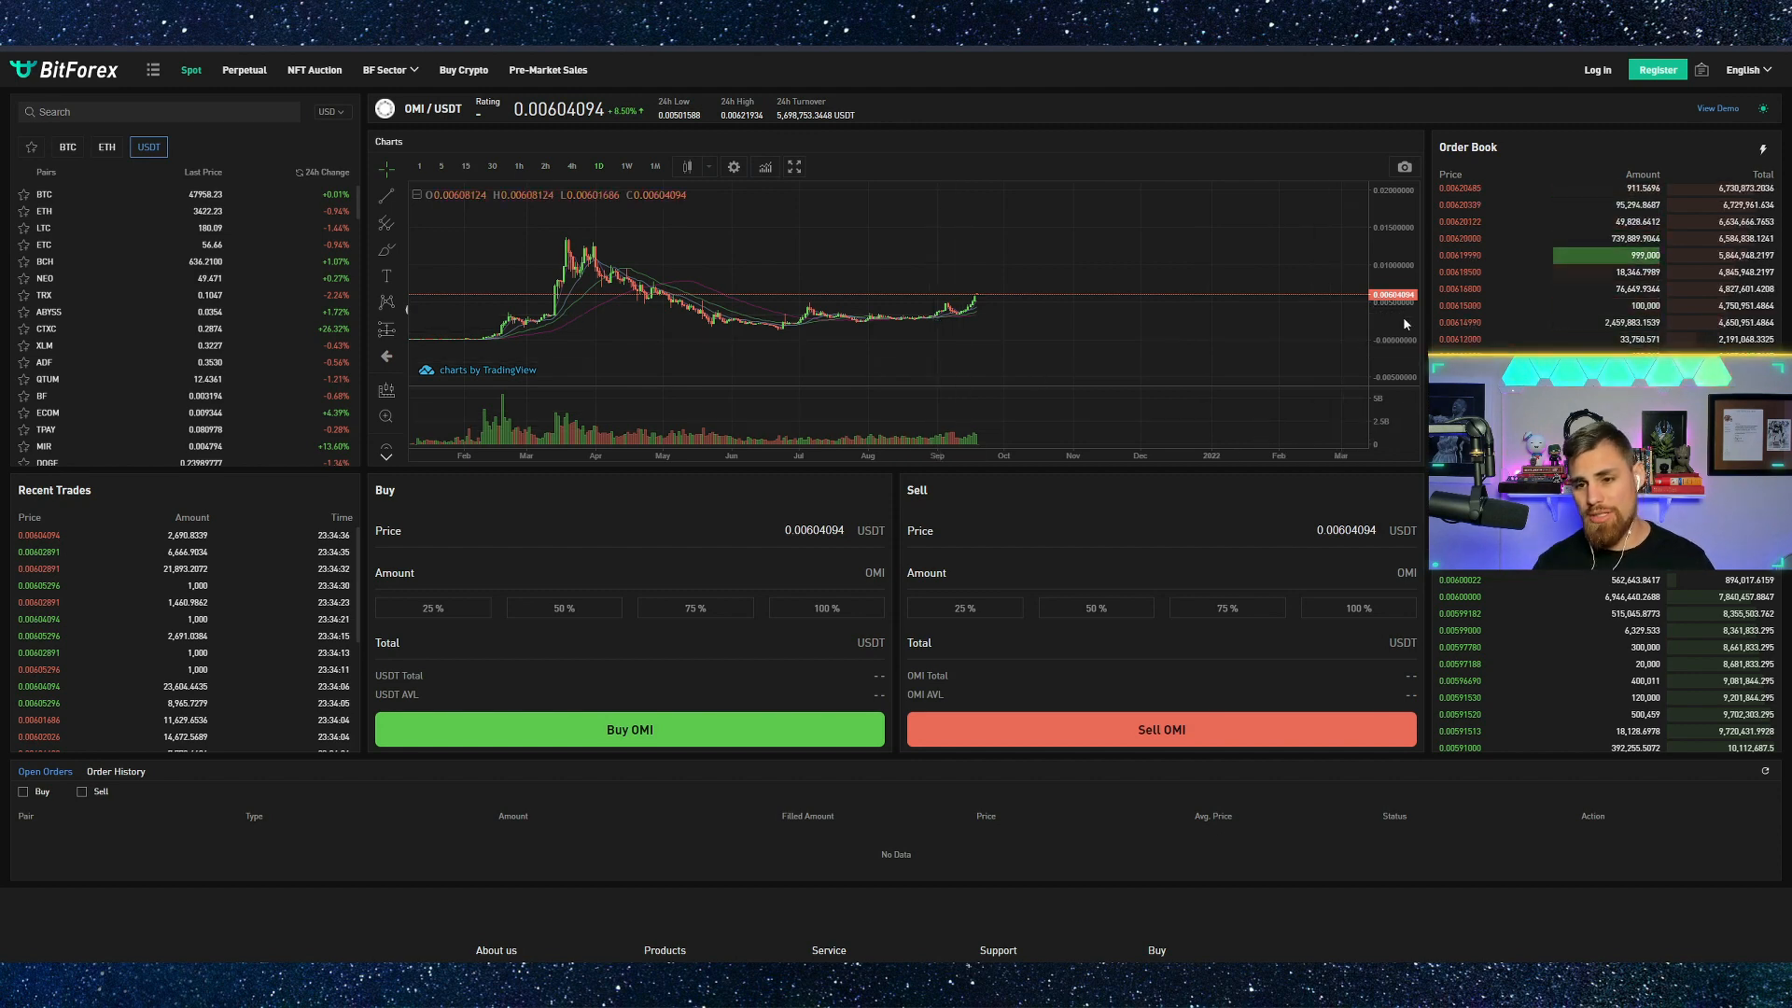
pyautogui.scroll(3, 1239, 326)
pyautogui.scroll(3, 1149, 329)
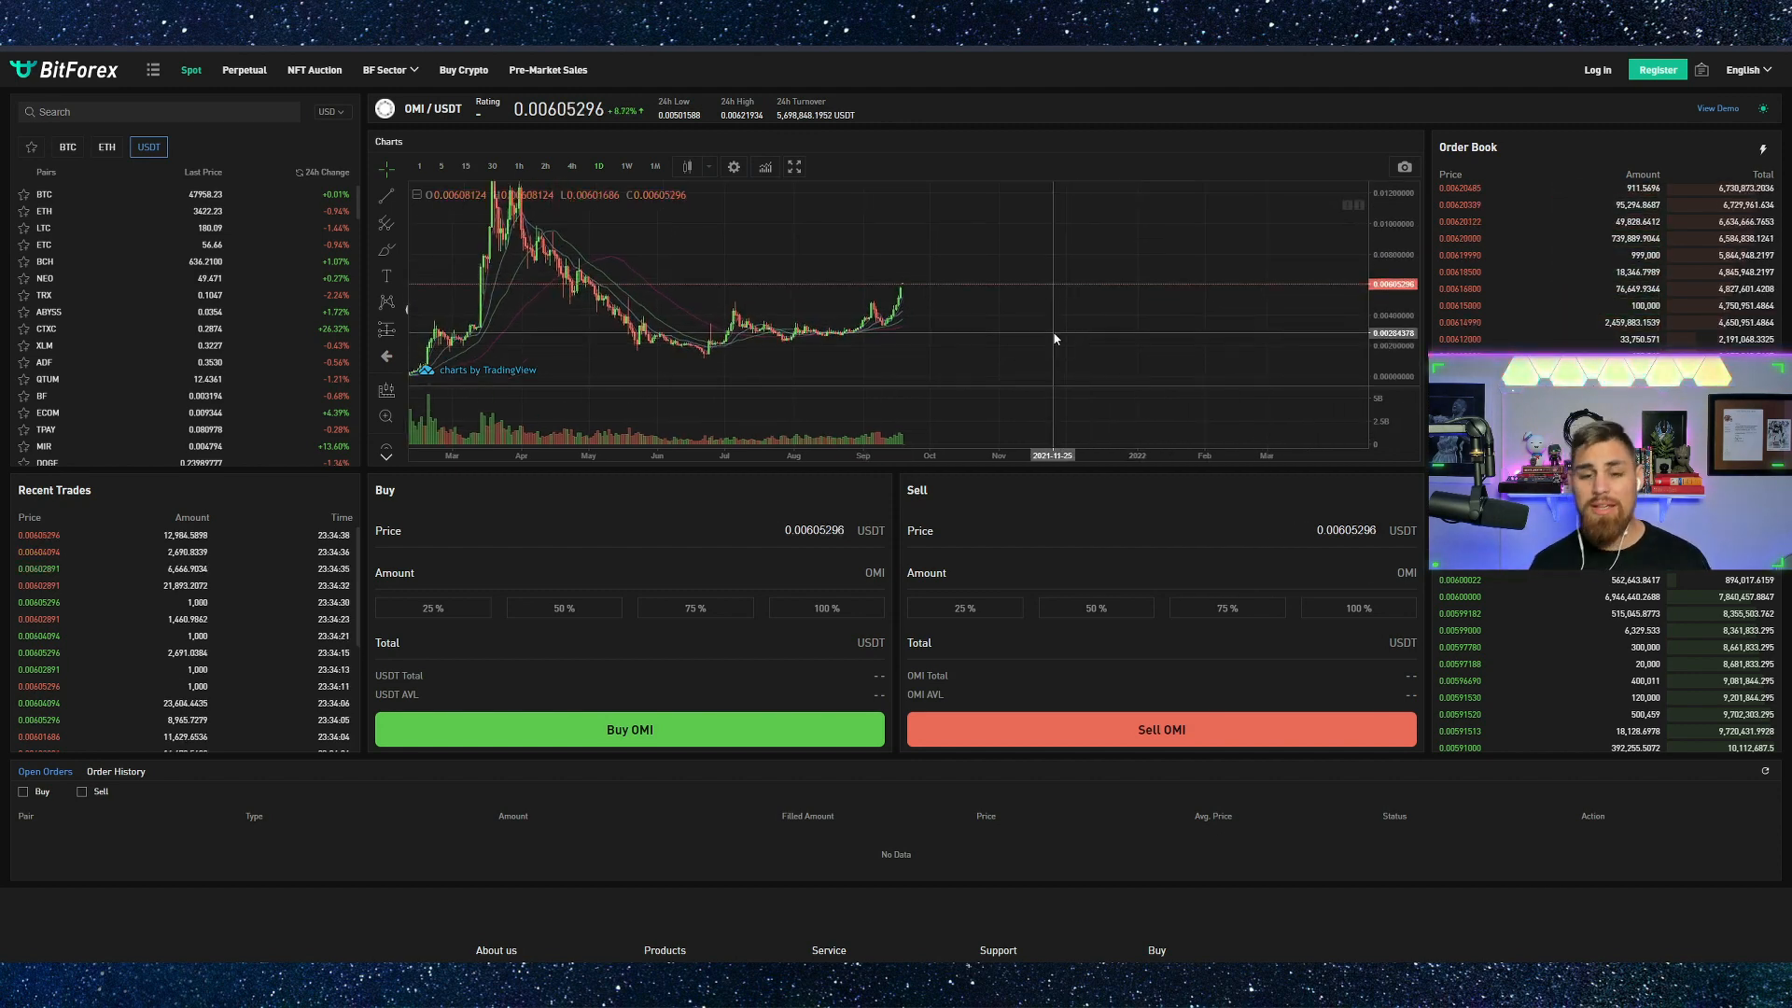